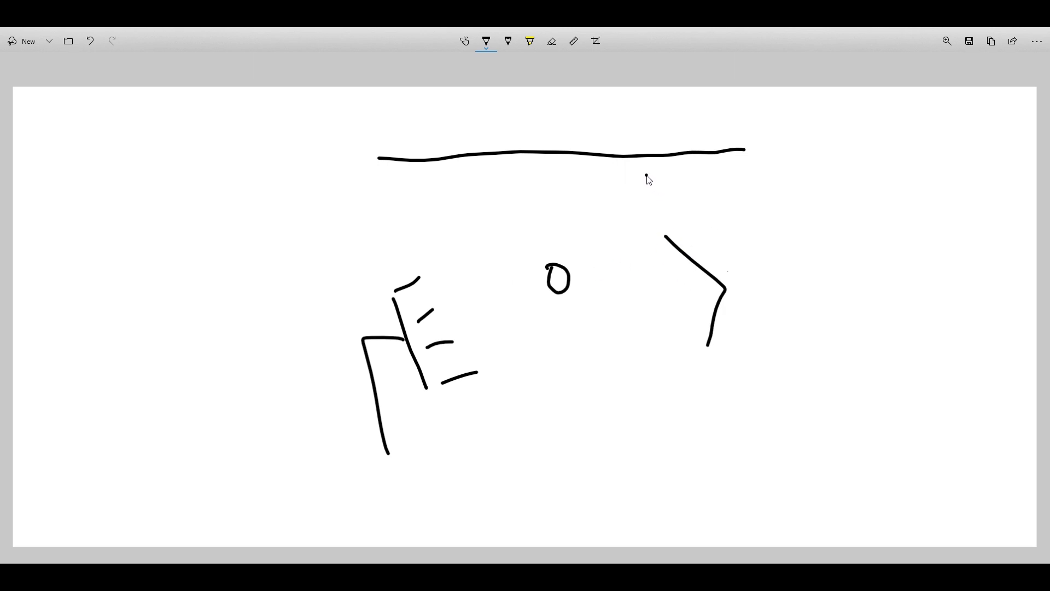
- Add short freehand strokes to the lighting sketch around the subject and the two lights
mouse_move(646, 175)
left_mouse_down()
mouse_move(648, 193)
mouse_move(659, 181)
mouse_move(633, 180)
mouse_move(644, 200)
left_mouse_up()
mouse_move(605, 407)
left_mouse_down()
mouse_move(608, 395)
mouse_move(591, 393)
mouse_move(614, 398)
left_mouse_up()
left_click_drag(391, 291, 395, 302)
left_click_drag(427, 389, 449, 383)
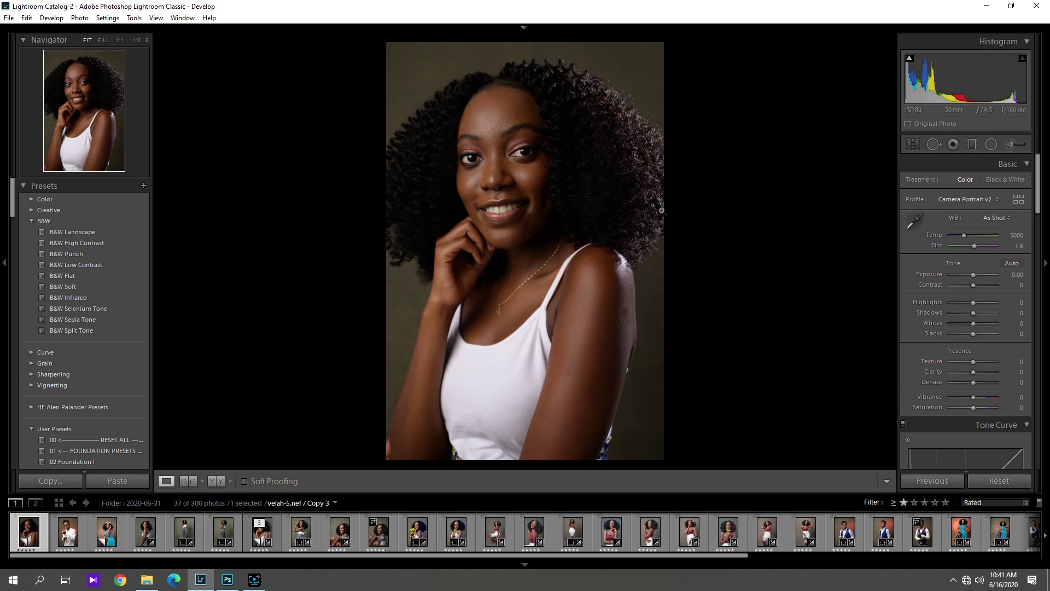
- In Lightroom, set the portrait's white balance temperature to 4500
left_click(1008, 163)
left_click(1021, 166)
left_click(1012, 164)
left_click(1012, 163)
left_click(1016, 236)
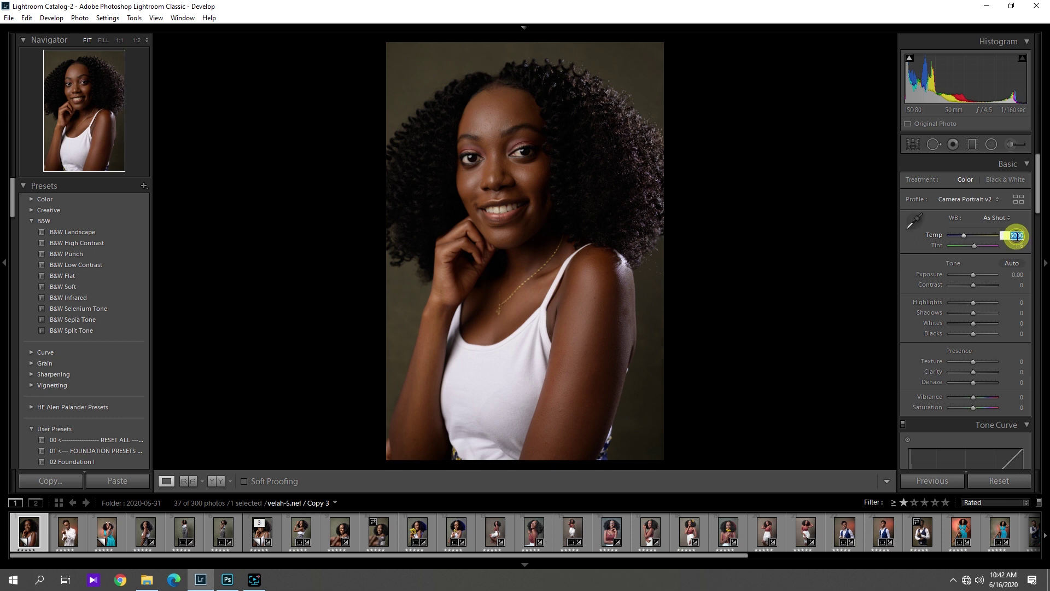
type("4500")
key("Return")
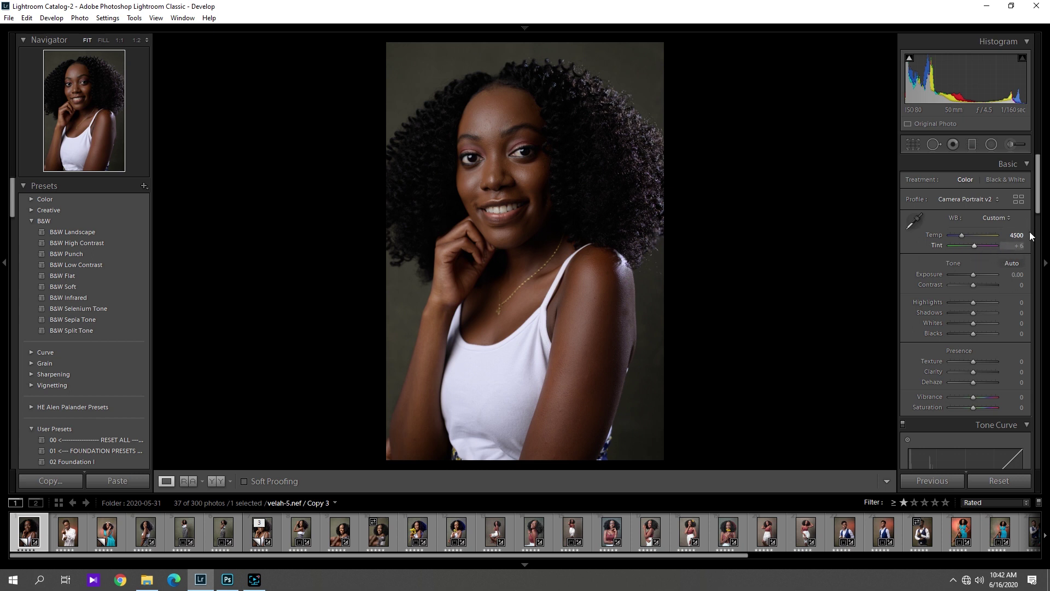
- Set Exposure to +0.36, Highlights to −19, Shadows to +7, Whites to +10, Blacks to −14, and Clarity and Vibrance to +2
scroll(1039, 181, "down", 2)
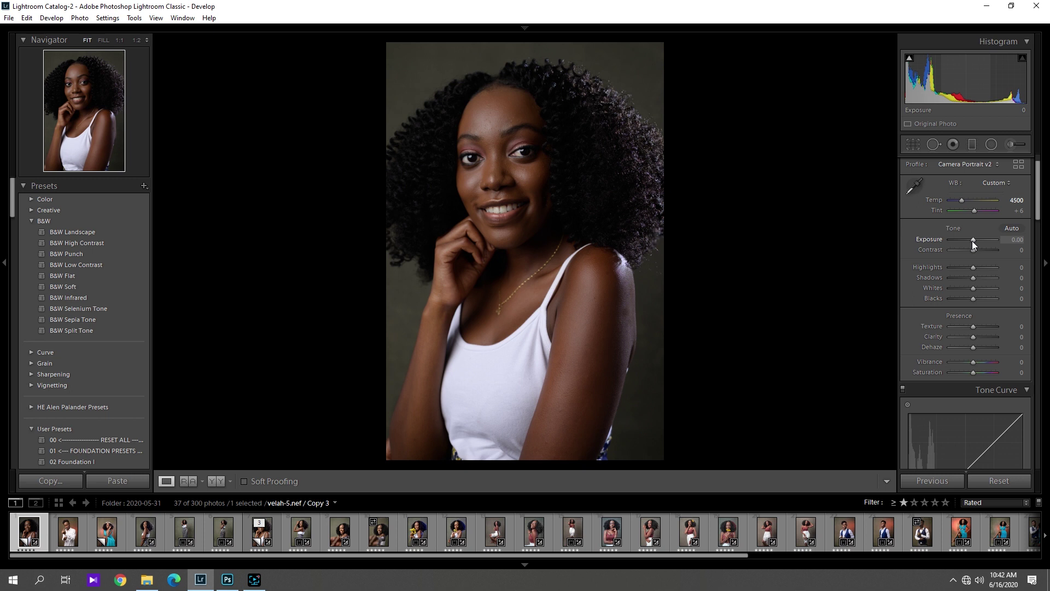
left_click_drag(971, 238, 970, 298)
left_click_drag(974, 335, 974, 336)
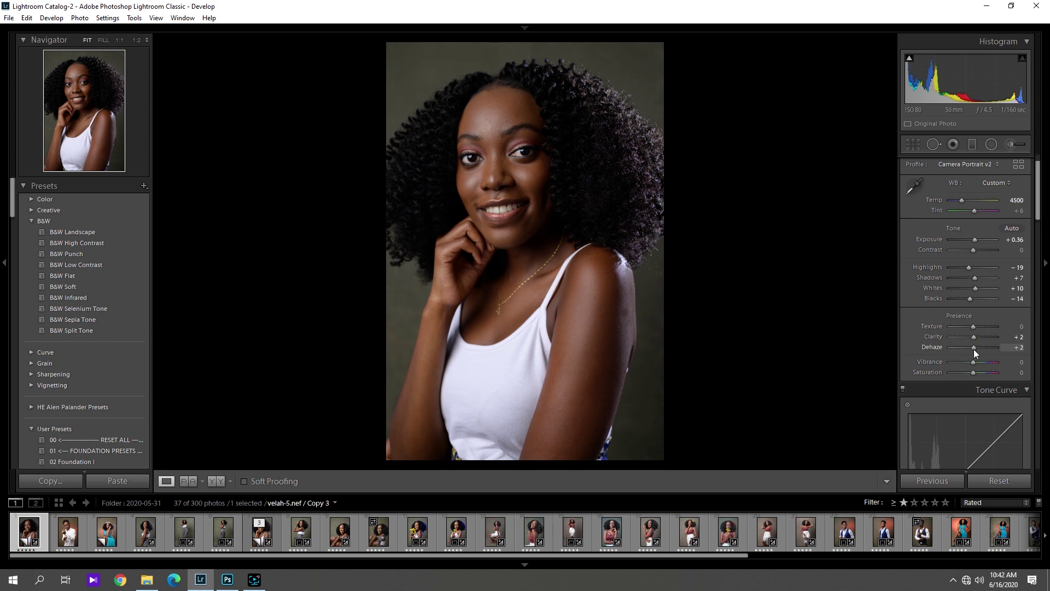
left_click(1022, 364)
type("2")
key("Return")
scroll(1023, 220, "up", 1)
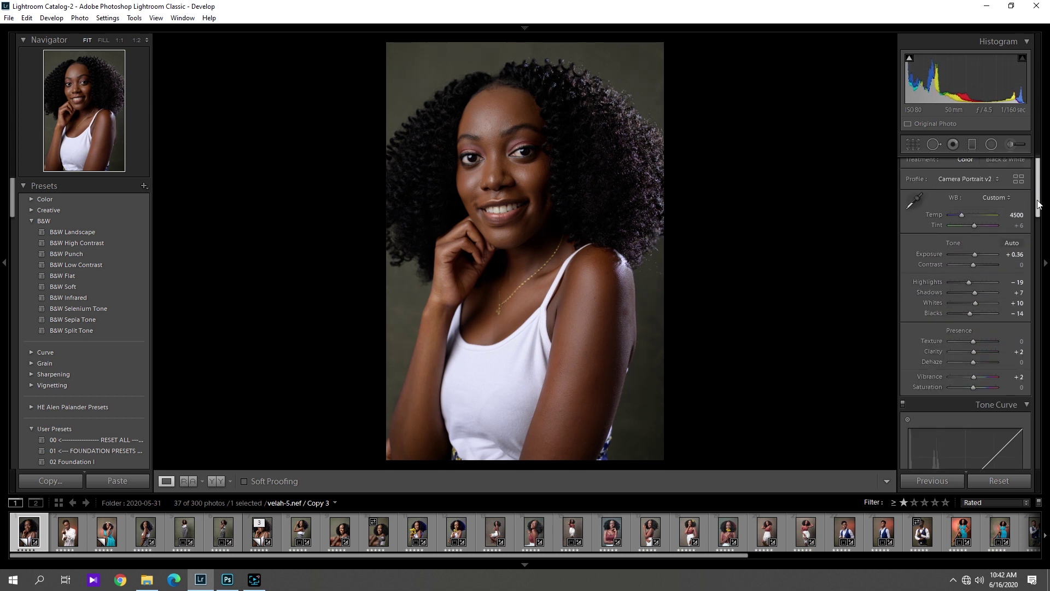
- Compare the portrait before and after the adjustments, and enable lens profile corrections
key("y")
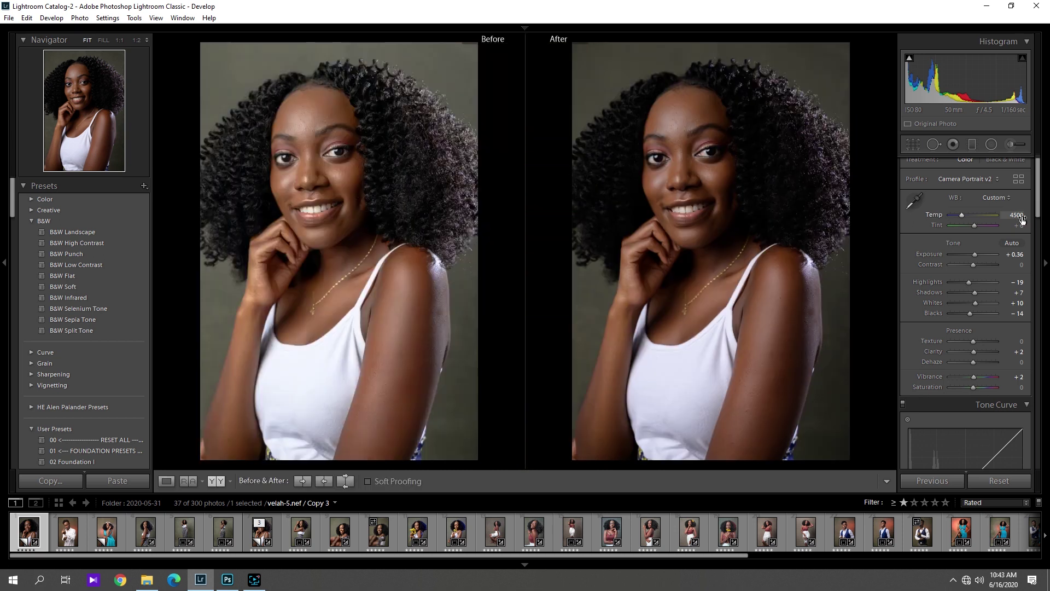
key("y")
left_click_drag(1039, 195, 1038, 323)
left_click(909, 323)
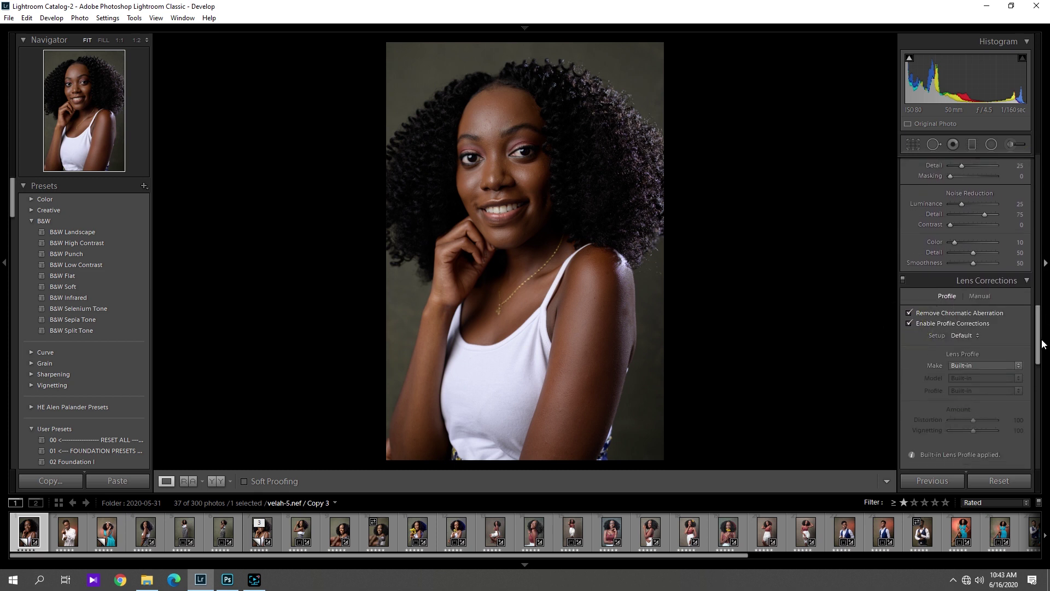
- Raise the portrait's exposure to +0.83
left_click_drag(1039, 336, 1045, 172)
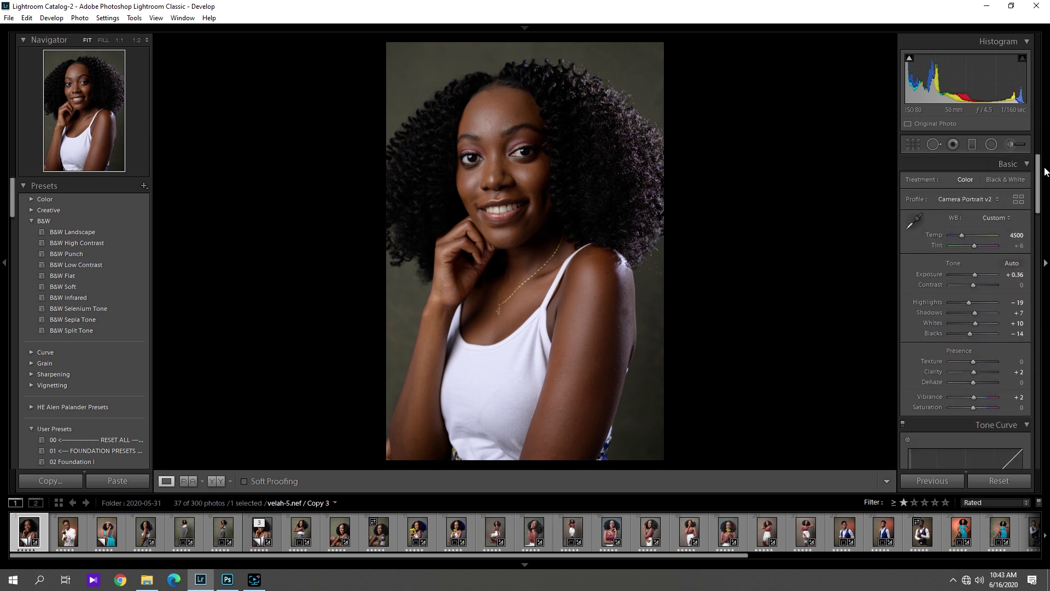
left_click_drag(975, 275, 978, 273)
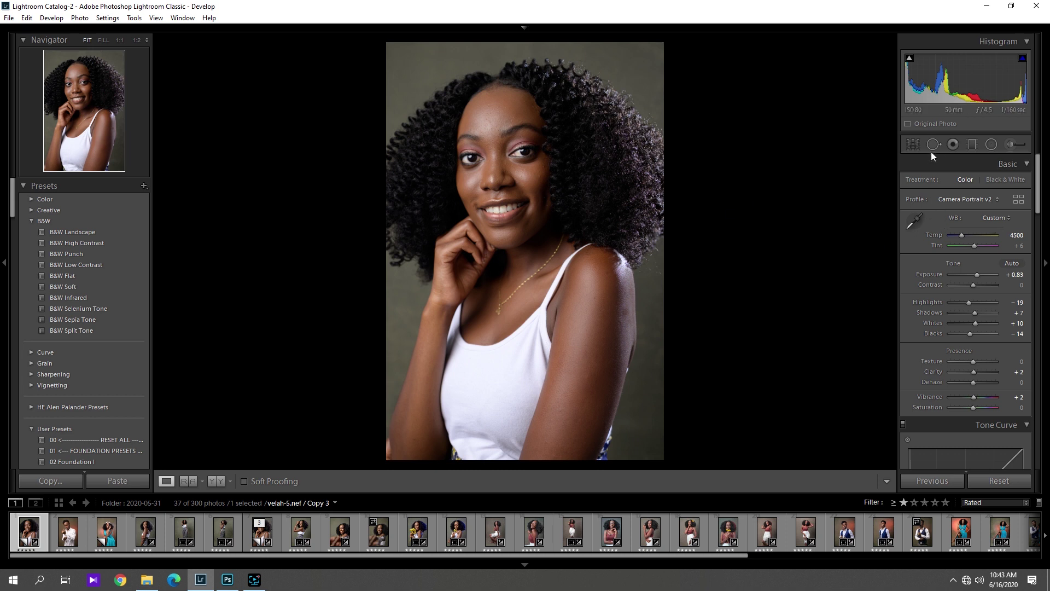
- Heal the blemishes on the forehead with the Spot Removal tool in Heal mode at size 49
left_click(524, 120)
left_click_drag(525, 121, 529, 157)
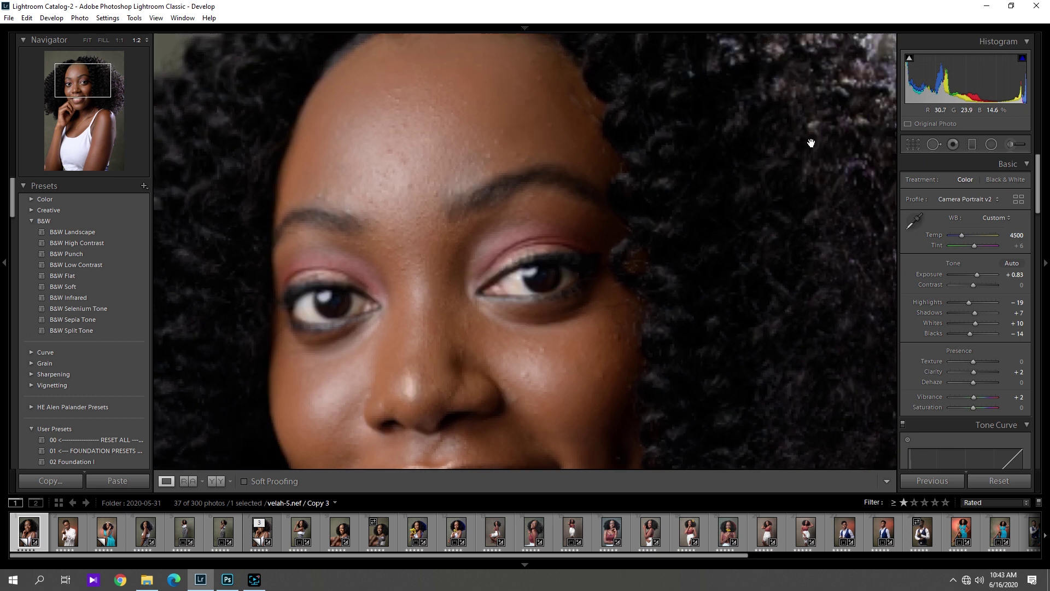
left_click(934, 145)
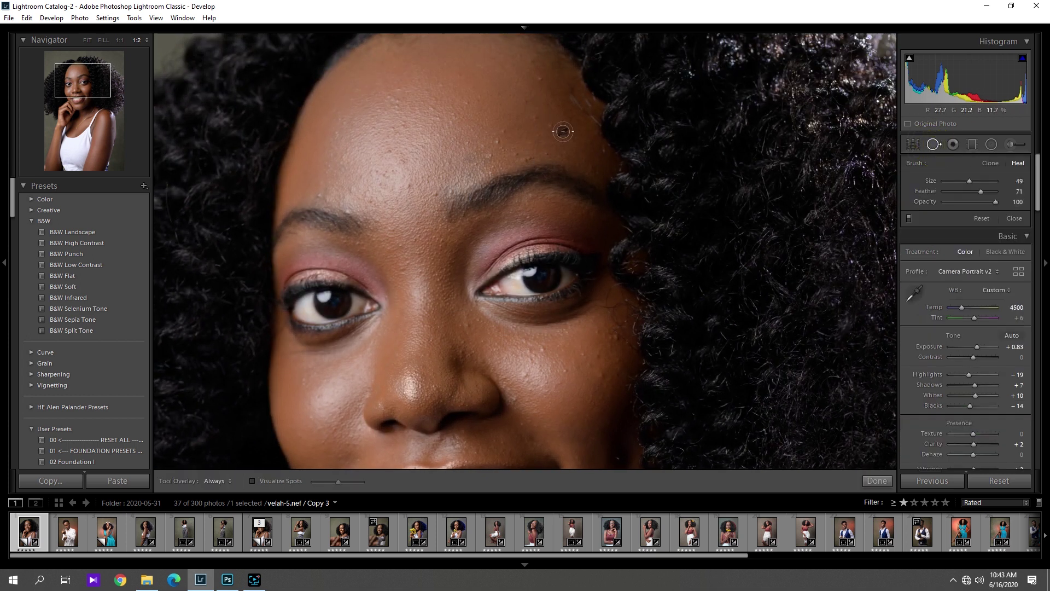
left_click(541, 77)
left_click_drag(547, 99, 496, 139)
left_click(478, 101)
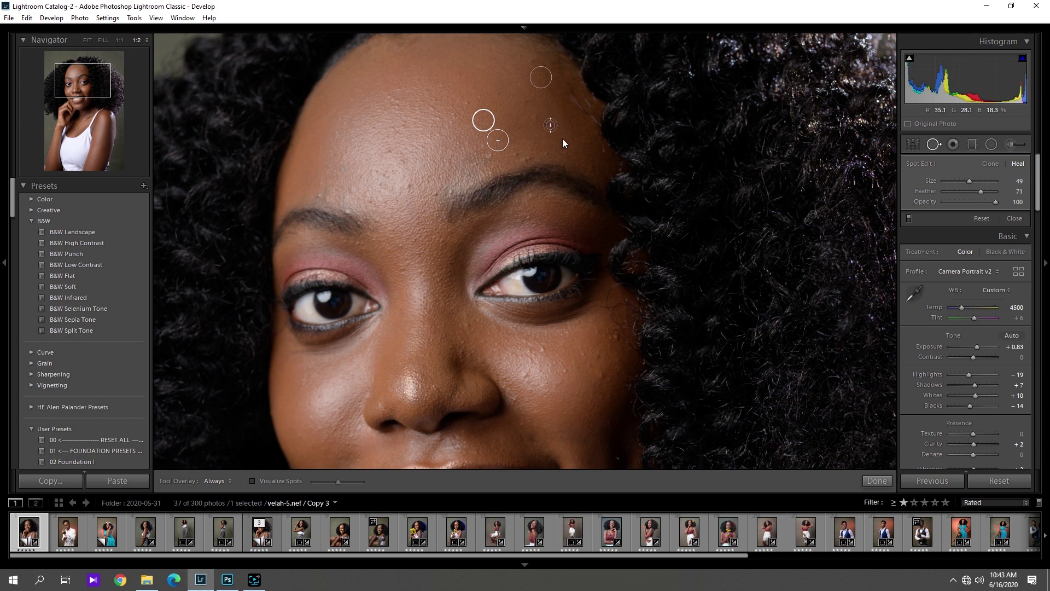
left_click(550, 124)
left_click_drag(563, 136, 551, 138)
left_click(321, 197)
- Heal the small bumps on the cheek and below the eye nearest the fuller side of the hair
left_click(615, 338)
left_click(601, 378)
left_click(543, 351)
left_click(565, 370)
left_click(526, 375)
- Heal the remaining spots above and between the eyebrows, and finish the spot removal
left_click(345, 210)
left_click(408, 188)
left_click(406, 205)
left_click(105, 41)
left_click(422, 187)
left_click(877, 481)
- Remove one more skin blemish with the Spot Removal tool and close the tool
left_click_drag(560, 381, 560, 155)
left_click(933, 144)
left_click(516, 270)
left_click(879, 481)
left_click_drag(680, 207, 679, 351)
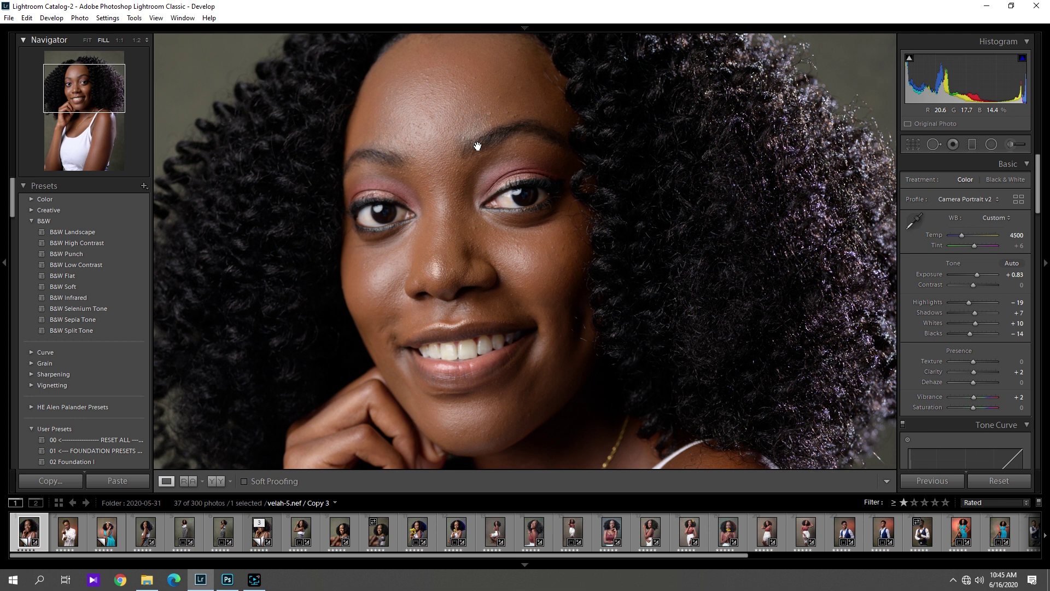
- Send the retouched portrait to Adobe Photoshop 2020 for editing
left_click(87, 40)
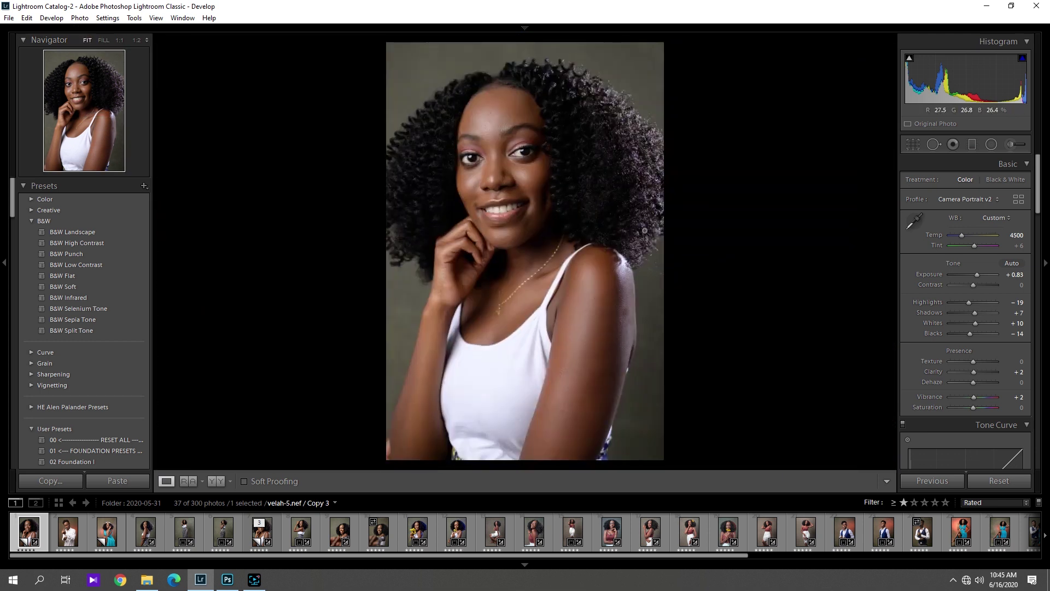
right_click(643, 226)
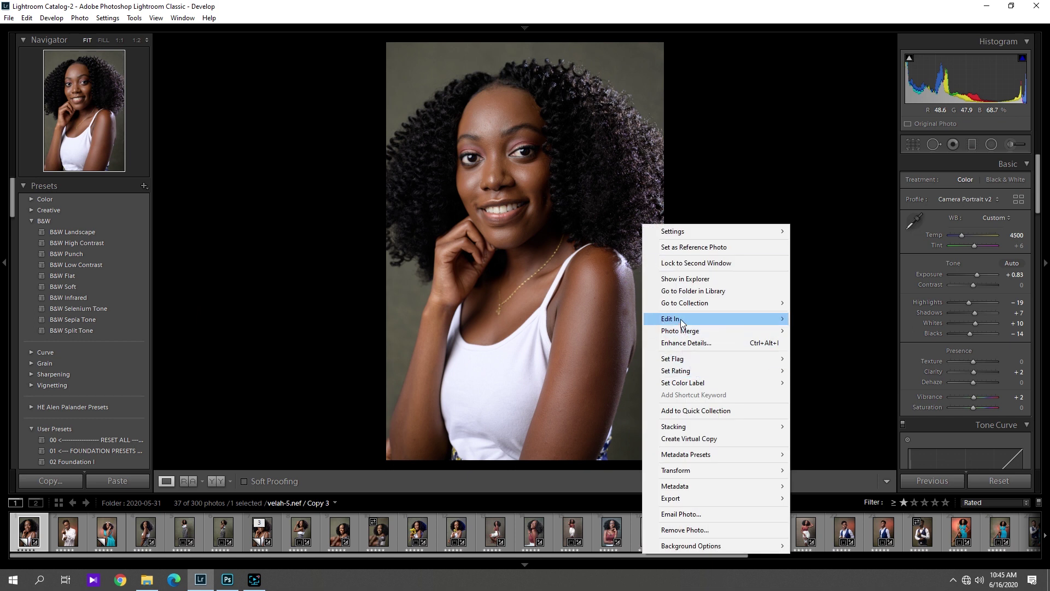
mouse_move(681, 324)
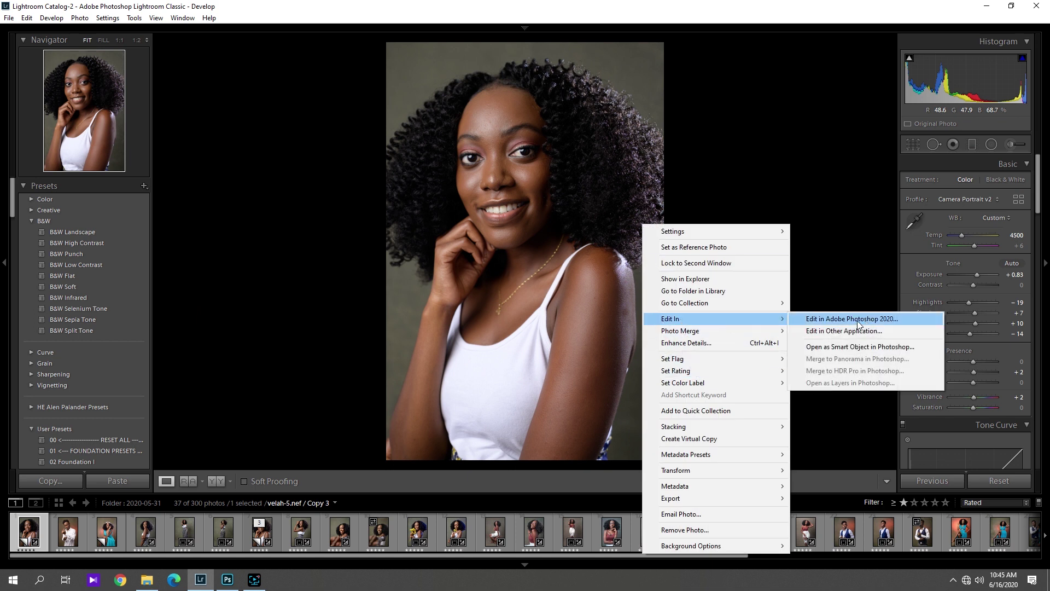
left_click(882, 324)
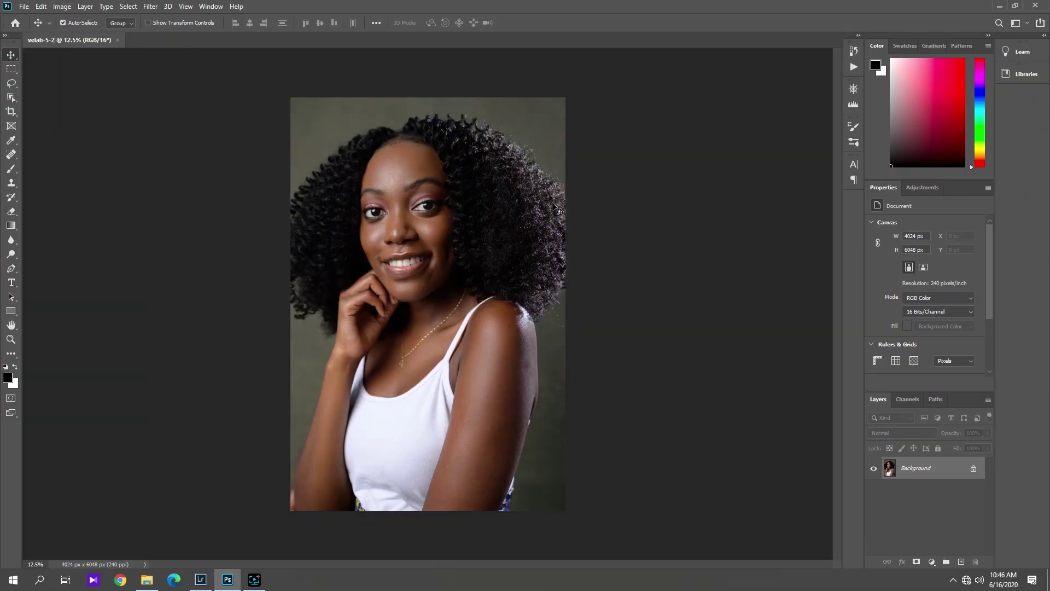
- Set the area surrounding the canvas to Light Gray
right_click(646, 189)
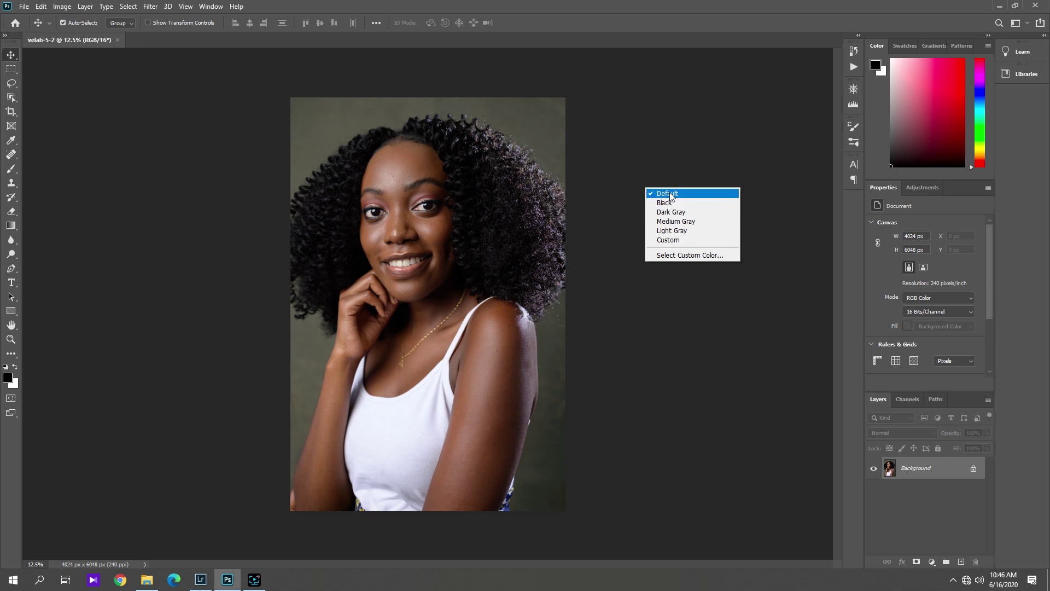
right_click(692, 131)
right_click(692, 131)
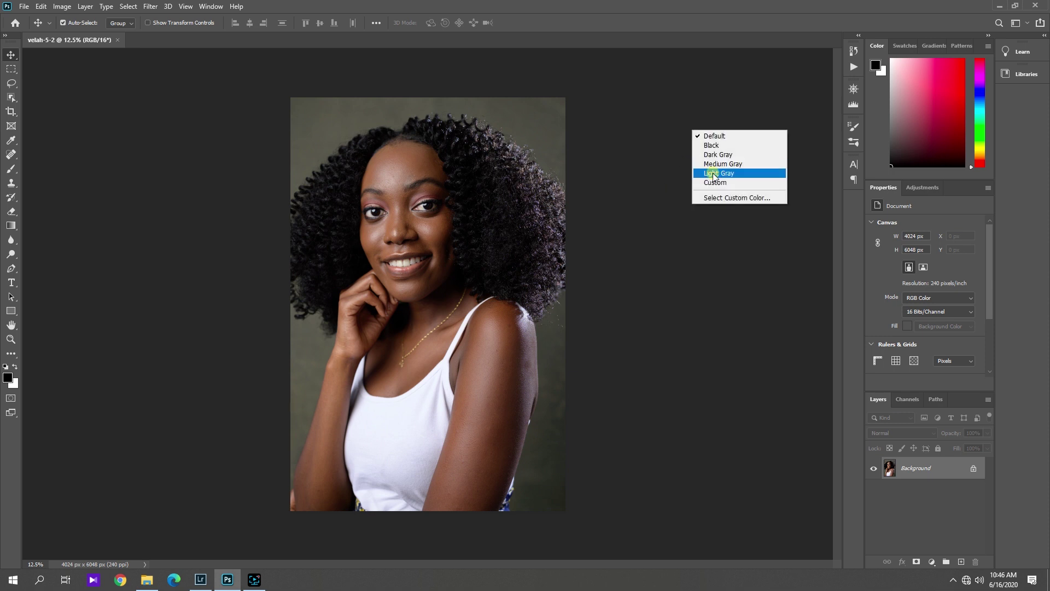
left_click(712, 173)
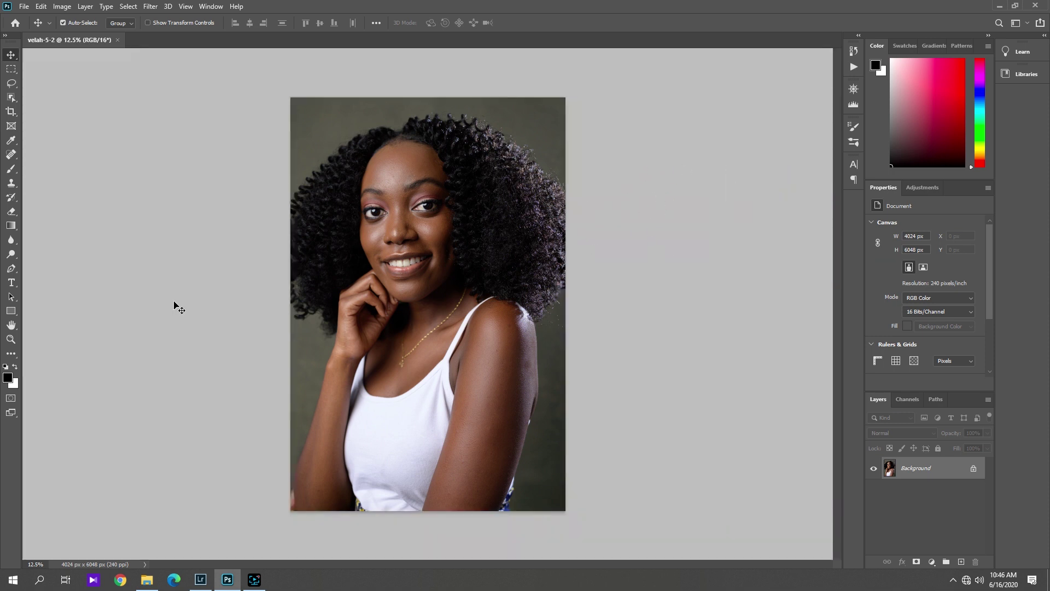
- Try the Black and Custom colours for the canvas surround, and return it to Light Gray
right_click(655, 224)
left_click(687, 239)
right_click(654, 208)
left_click(697, 261)
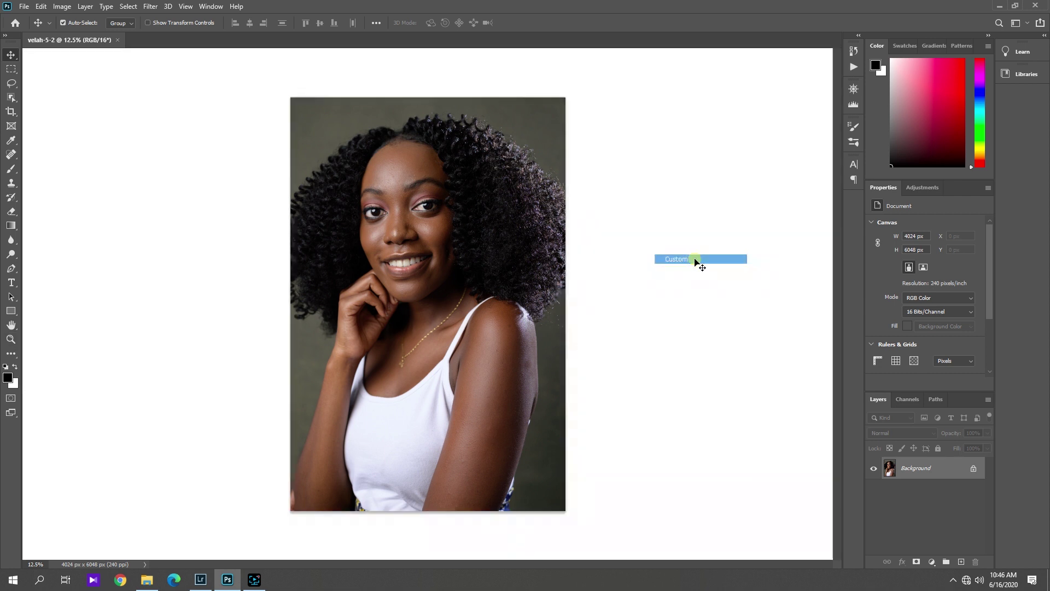
right_click(675, 214)
left_click(697, 256)
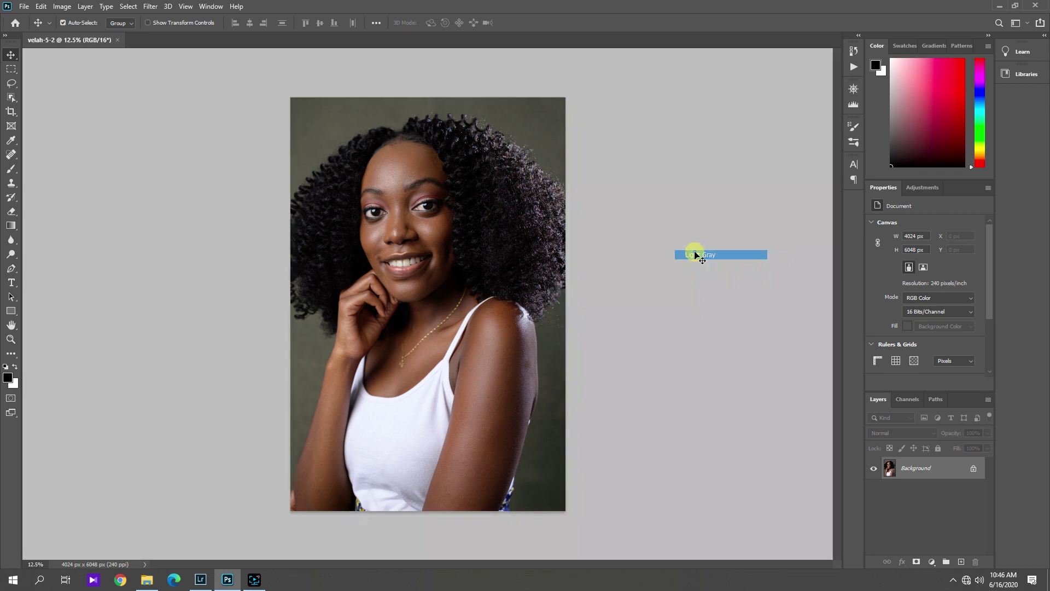
- Run the Skin Softening action from the PiXimperfect action collection on the portrait
left_click(11, 340)
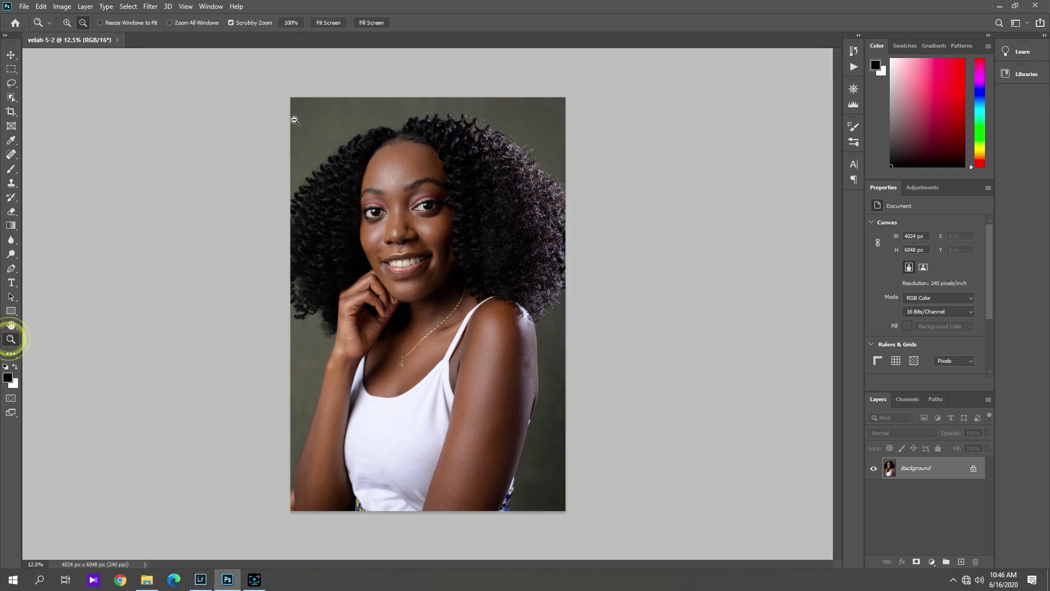
left_click_drag(411, 200, 434, 195)
left_click(434, 195, "alt")
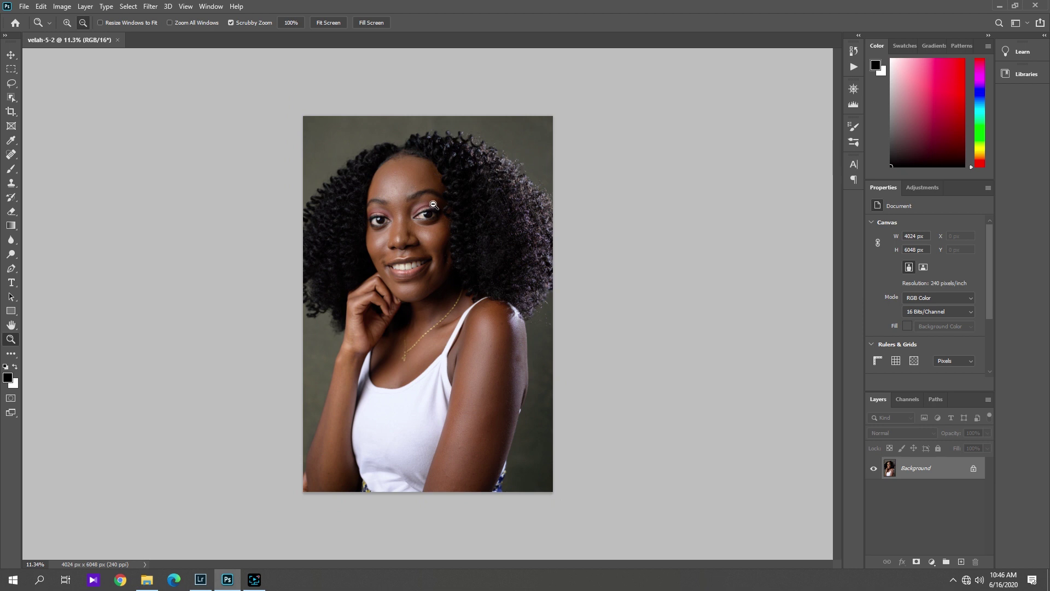
left_click_drag(420, 184, 467, 170)
left_click_drag(504, 239, 462, 236)
left_click_drag(438, 183, 472, 174)
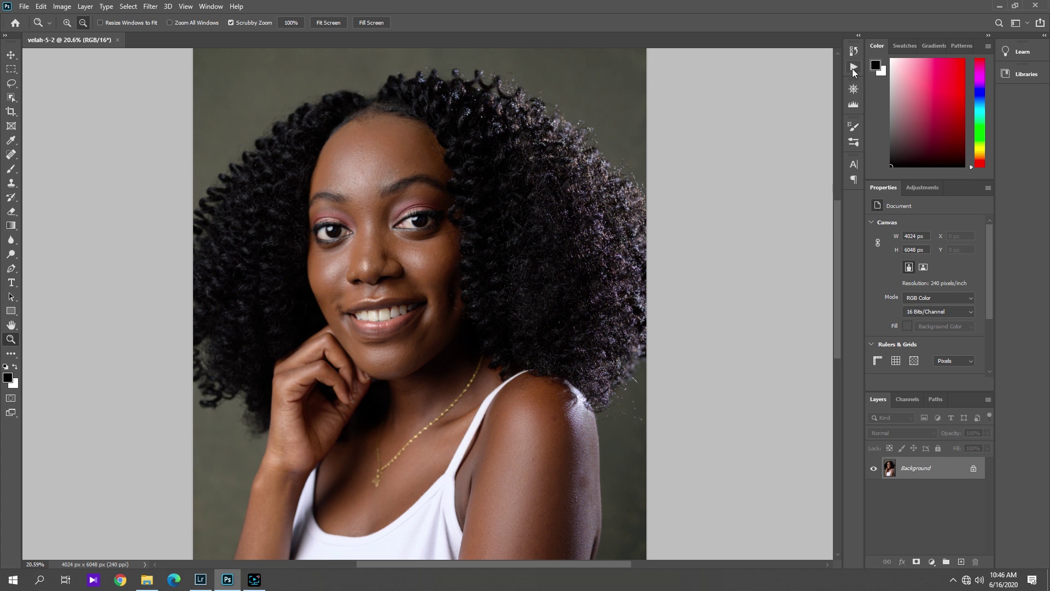
left_click(853, 67)
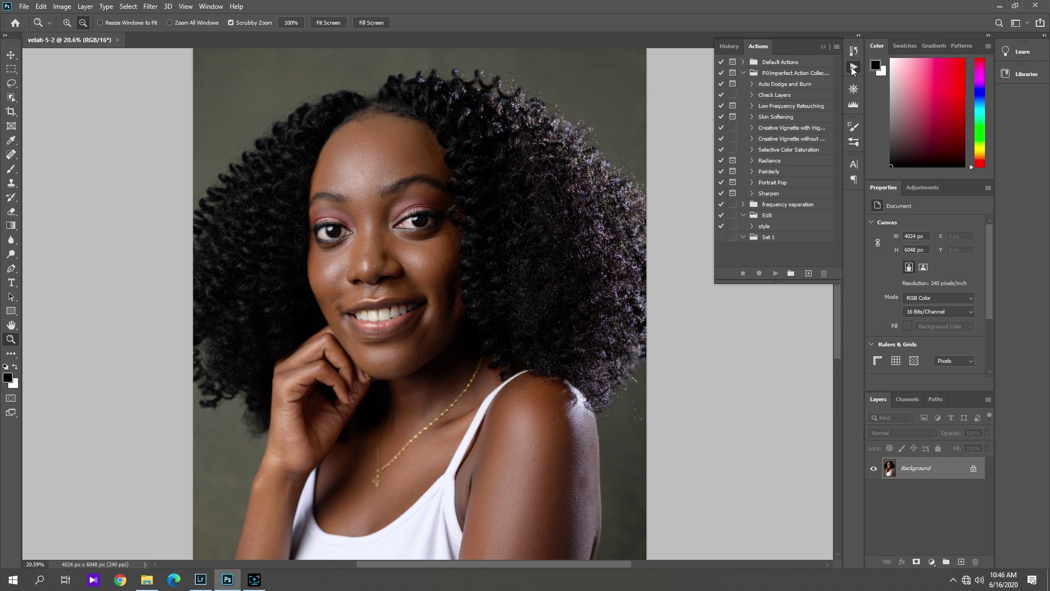
left_click(852, 67)
left_click(852, 67)
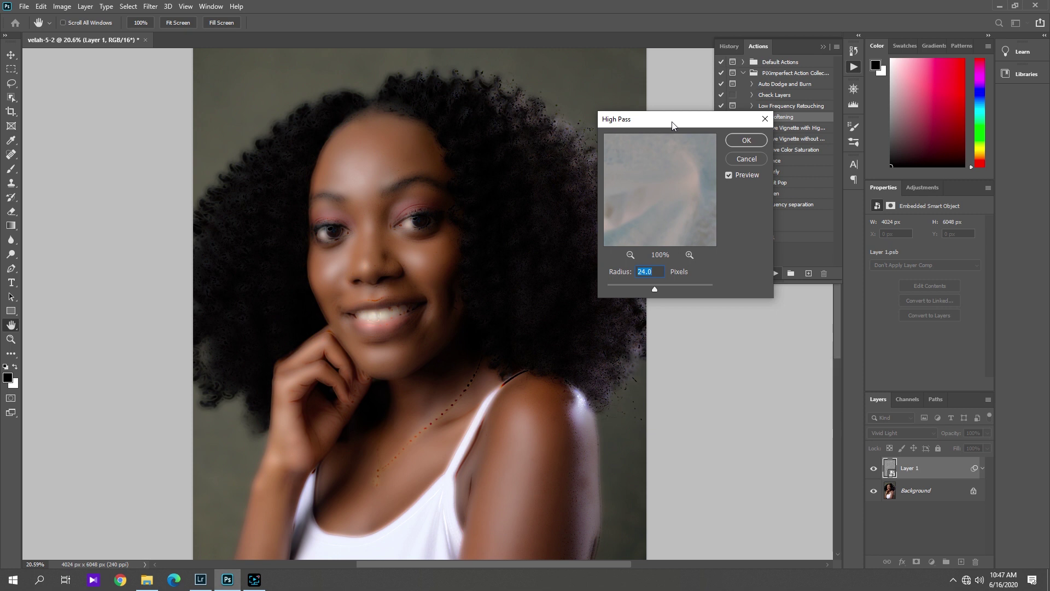
- Set the action's High Pass radius to 18.0 pixels and its Gaussian Blur radius to 3.5 pixels
left_click_drag(672, 125, 717, 87)
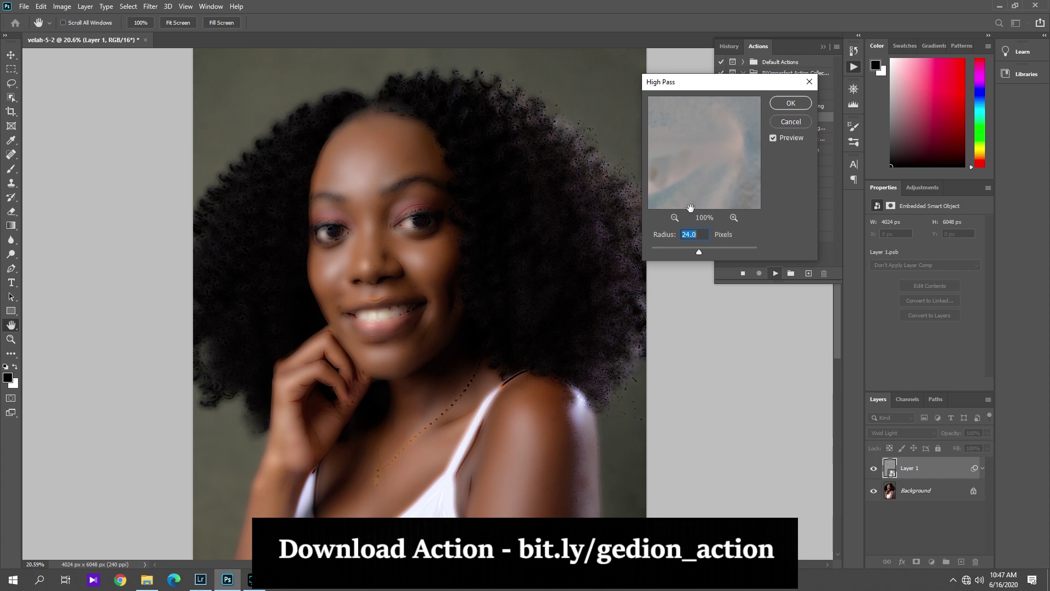
mouse_move(718, 87)
left_mouse_down()
mouse_move(720, 102)
mouse_move(722, 92)
left_mouse_up()
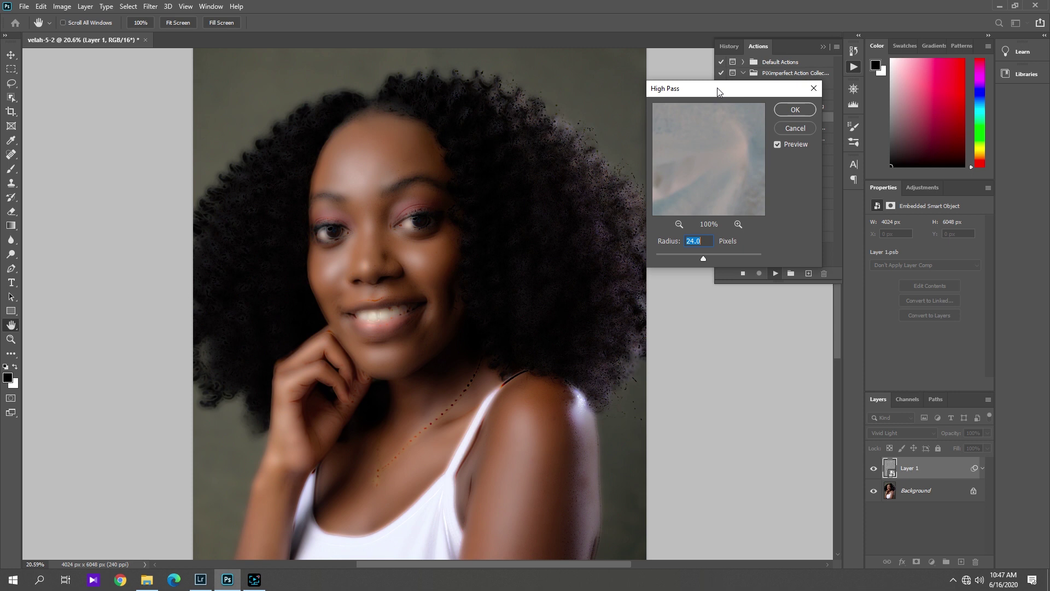
left_click_drag(704, 258, 701, 259)
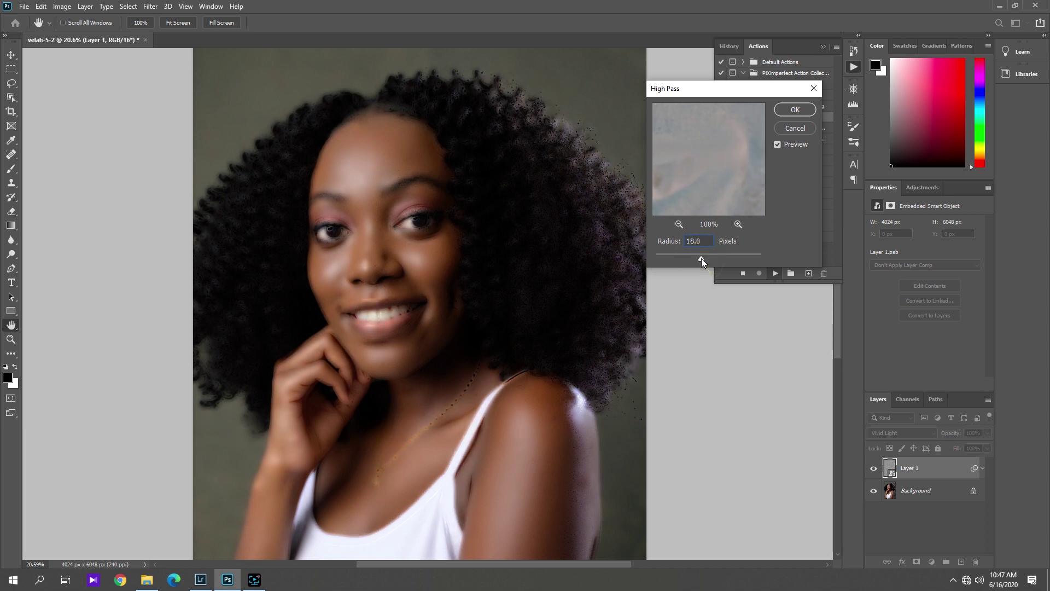
key("Return")
left_click_drag(728, 273, 733, 273)
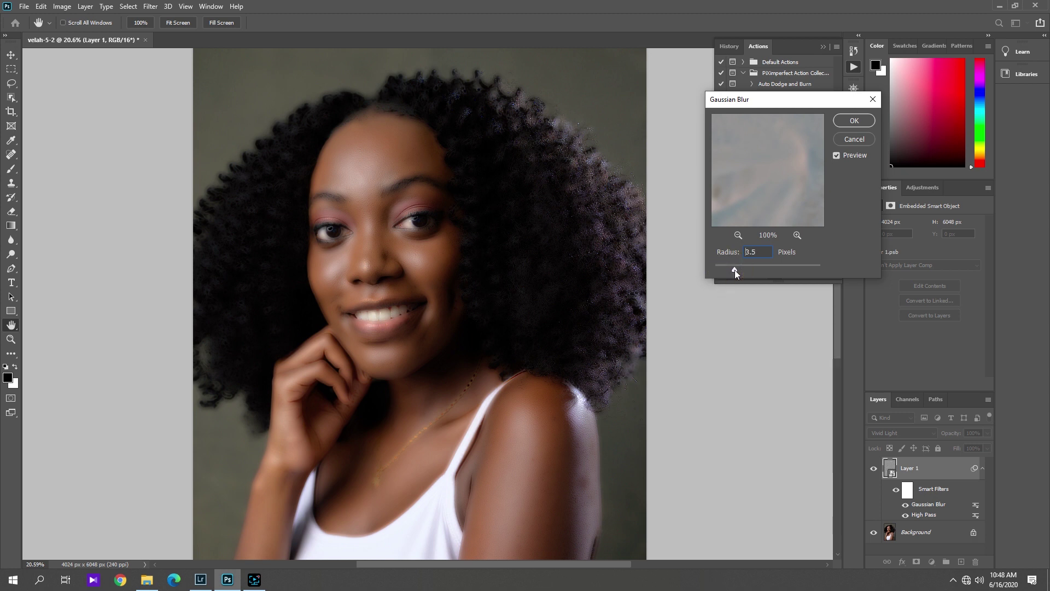
key("Return")
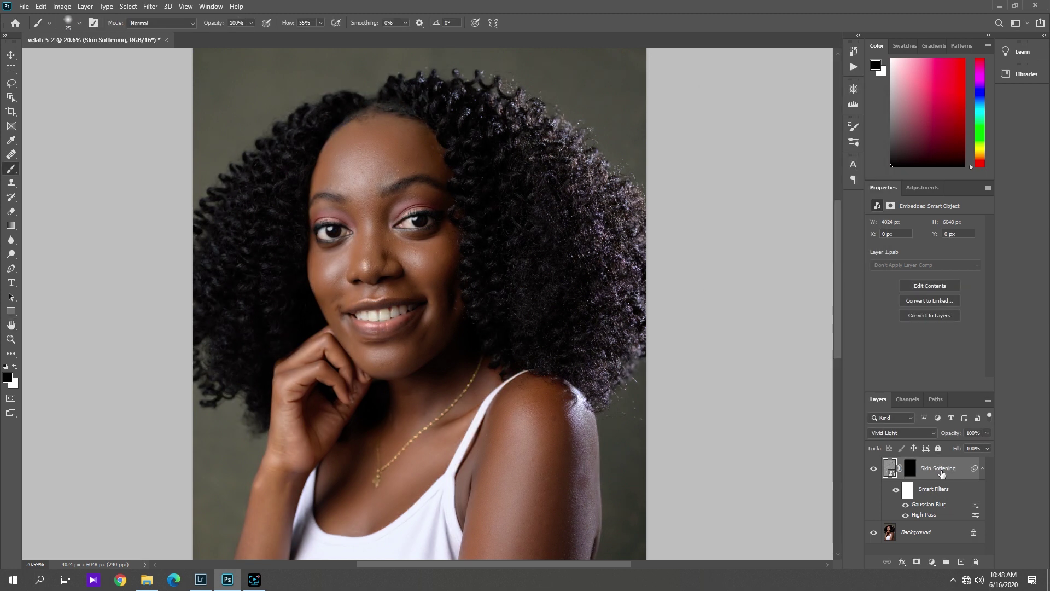
- Paint white over the forehead on the Skin Softening layer mask with a 200-pixel brush
left_click(910, 469)
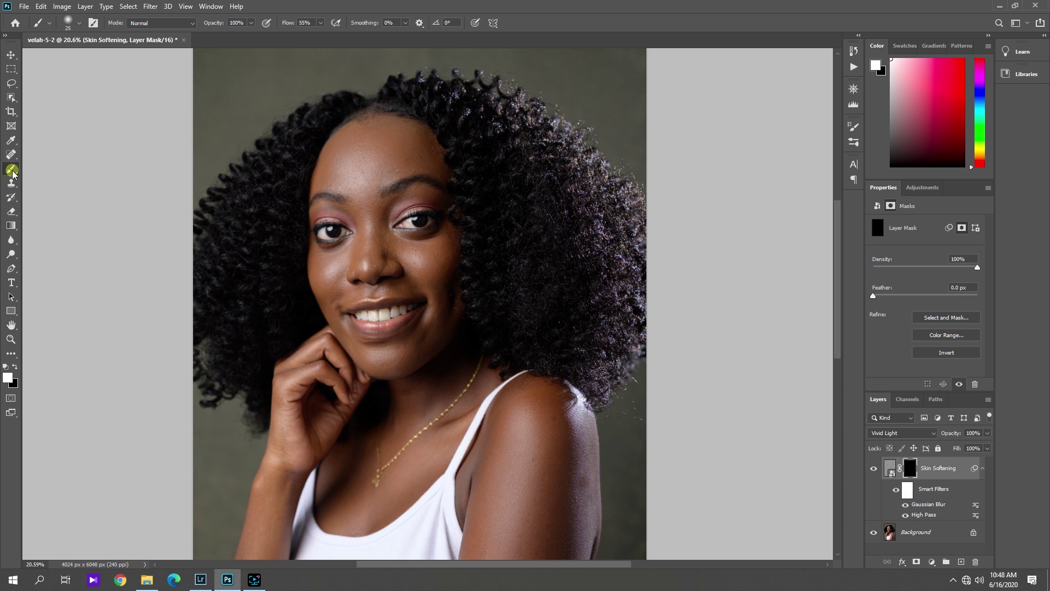
key("bracketright")
key("bracketright")
key("bracketright")
key("bracketright")
key("bracketright")
key("bracketright")
key("bracketright")
key("bracketright")
key("bracketright")
key("bracketright")
key("bracketright")
key("bracketright")
key("bracketright")
left_click(11, 340)
left_click_drag(391, 171, 418, 164)
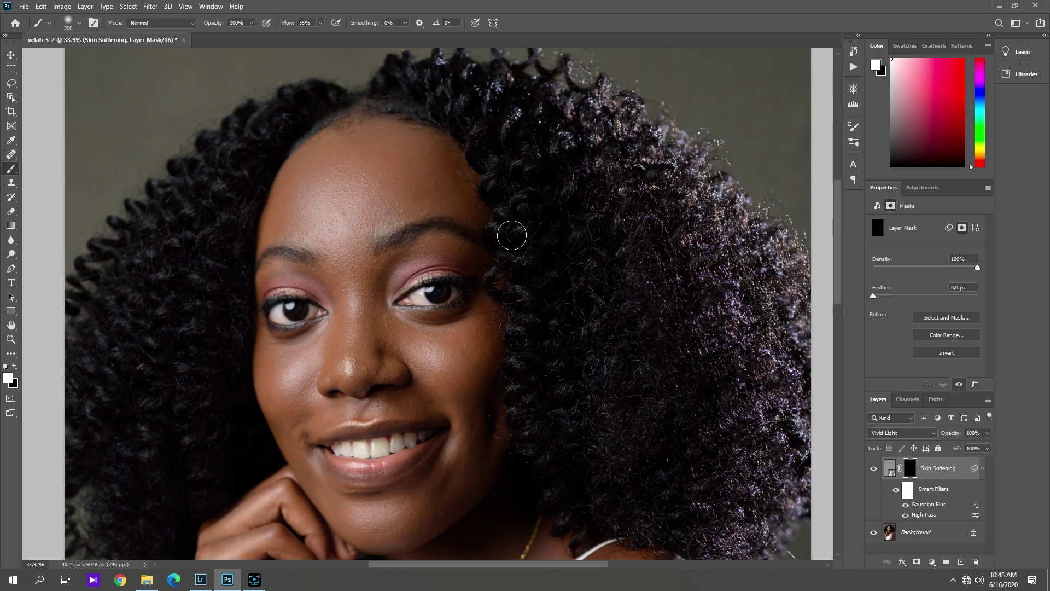
left_click_drag(839, 189, 840, 213)
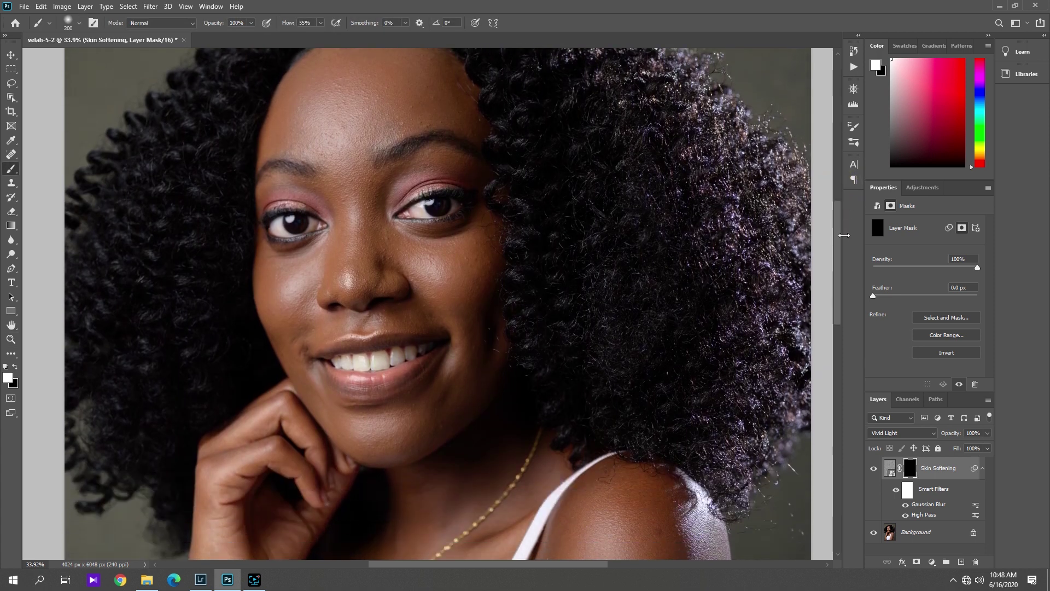
left_click_drag(837, 235, 837, 220)
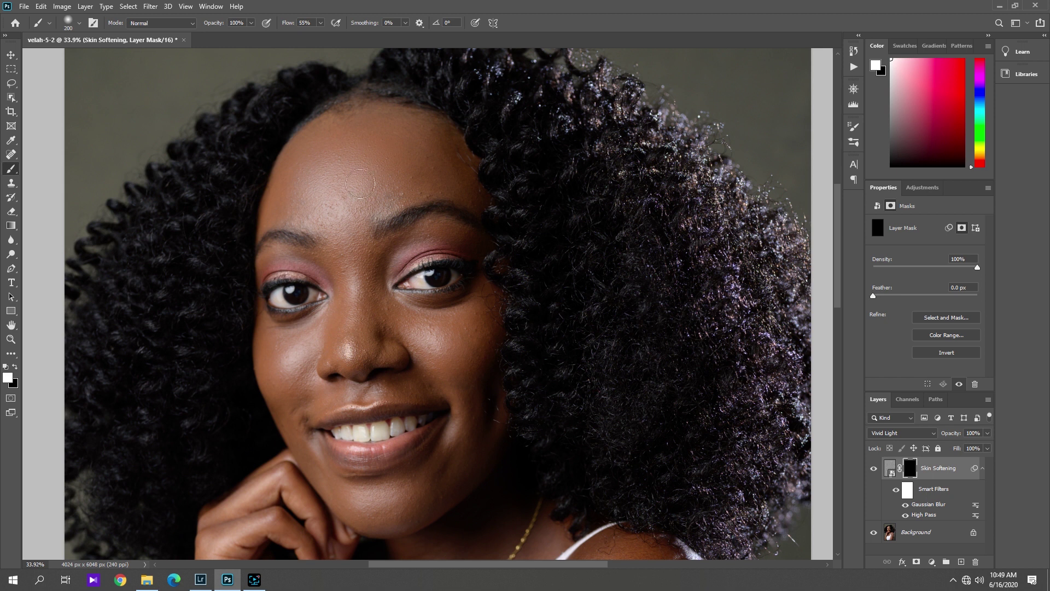
left_click_drag(333, 217, 338, 217)
- Paint the softening onto the cheek and nose in the Skin Softening layer mask with a smaller brush
key("bracketleft")
key("bracketleft")
mouse_move(290, 346)
left_mouse_down()
mouse_move(288, 335)
mouse_move(299, 353)
left_mouse_up()
key("bracketleft")
key("bracketleft")
left_click_drag(350, 312, 333, 355)
key("bracketright")
key("bracketright")
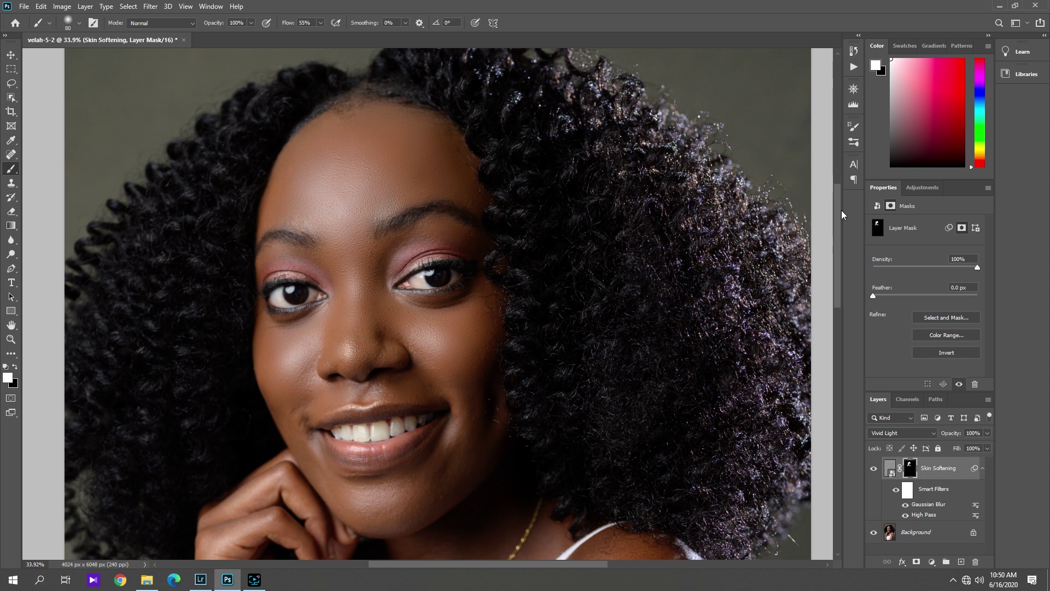
- Extend the softening mask over the lower cheek and chin, reducing the brush to 60 pixels for the tight areas
scroll(842, 215, "down", 3)
left_click(307, 225)
key("bracketright")
key("bracketright")
key("bracketright")
key("bracketleft")
key("bracketleft")
key("bracketleft")
key("bracketleft")
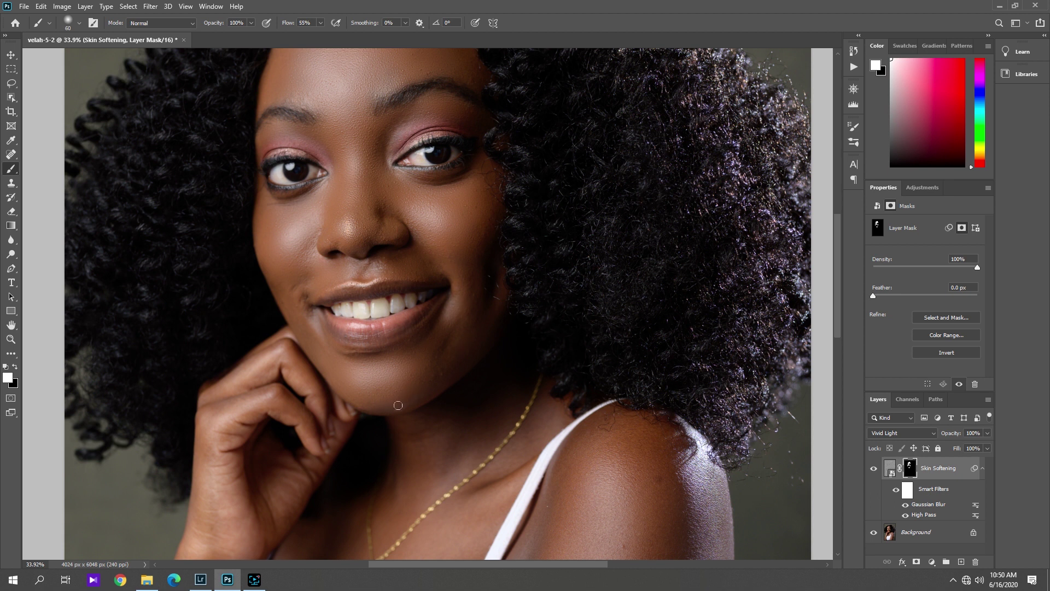
- Paint white on the Skin Softening mask over the neck and chest, adjusting the brush size to the area
scroll(446, 372, "down", 3)
key("bracketright")
key("bracketright")
key("bracketright")
key("bracketright")
key("bracketright")
key("bracketright")
key("bracketright")
key("bracketright")
key("bracketright")
scroll(837, 234, "down", 3)
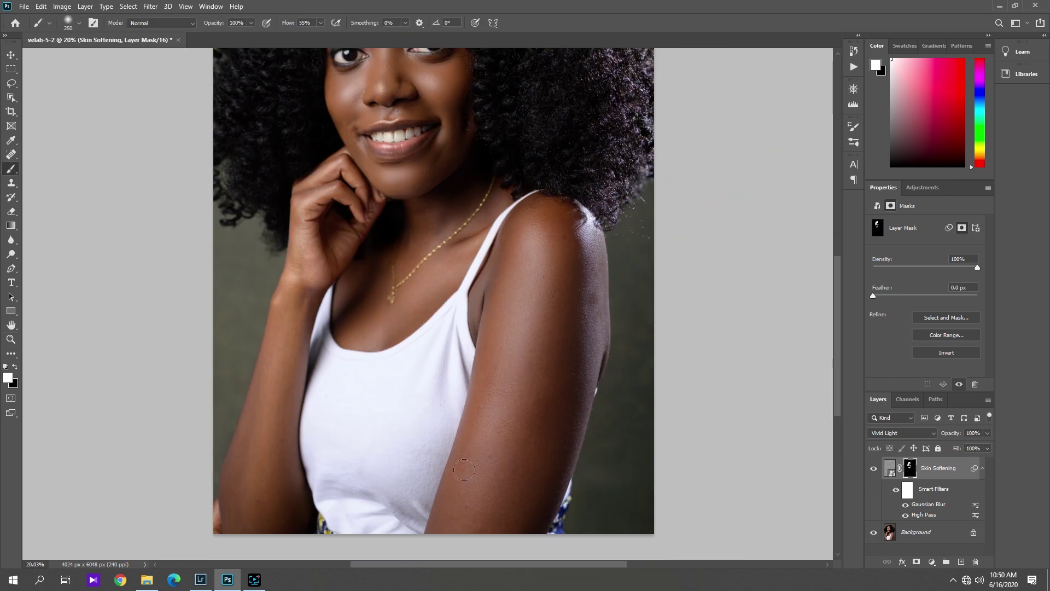
key("bracketleft")
key("bracketleft")
key("bracketleft")
left_click(447, 251)
left_click(412, 259)
- Reveal the skin softening on both arms by painting its mask with a brush of up to 175 pixels
scroll(274, 164, "up", 2)
key("bracketleft")
key("bracketleft")
key("bracketleft")
scroll(383, 246, "down", 5)
key("bracketright")
key("bracketright")
key("bracketright")
key("bracketright")
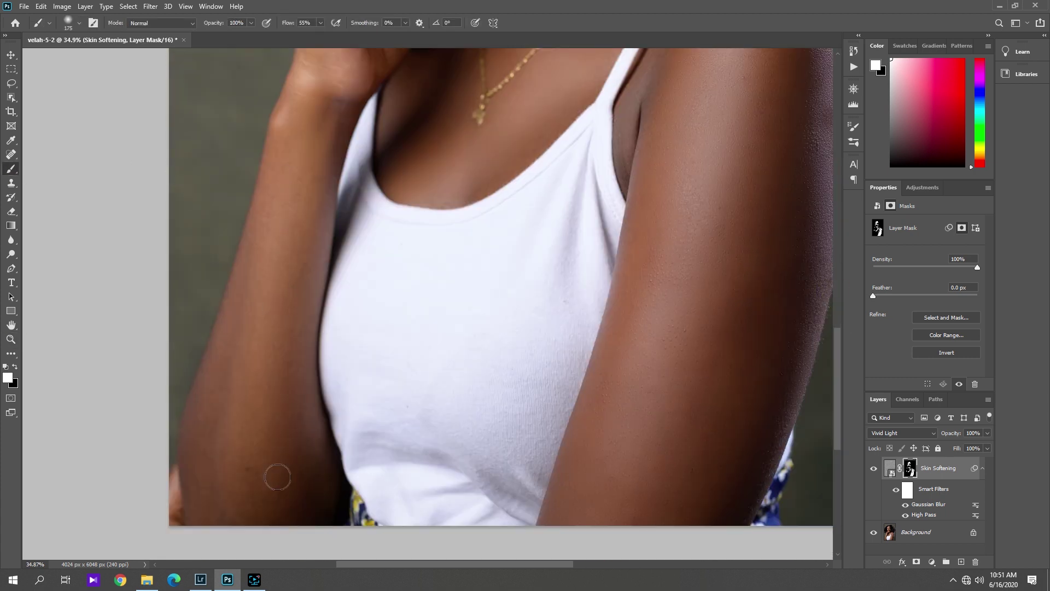
- Compare the portrait with and without the Skin Softening layer, both at full view and close up on the face
left_click(11, 339)
left_click_drag(574, 279, 470, 282)
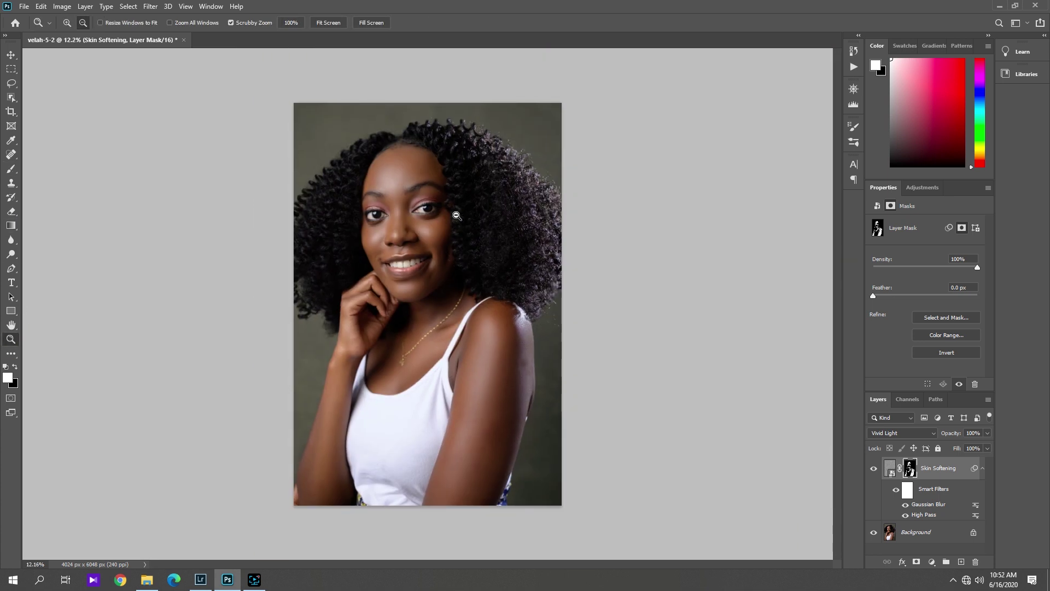
left_click_drag(458, 214, 500, 215)
left_click(10, 170)
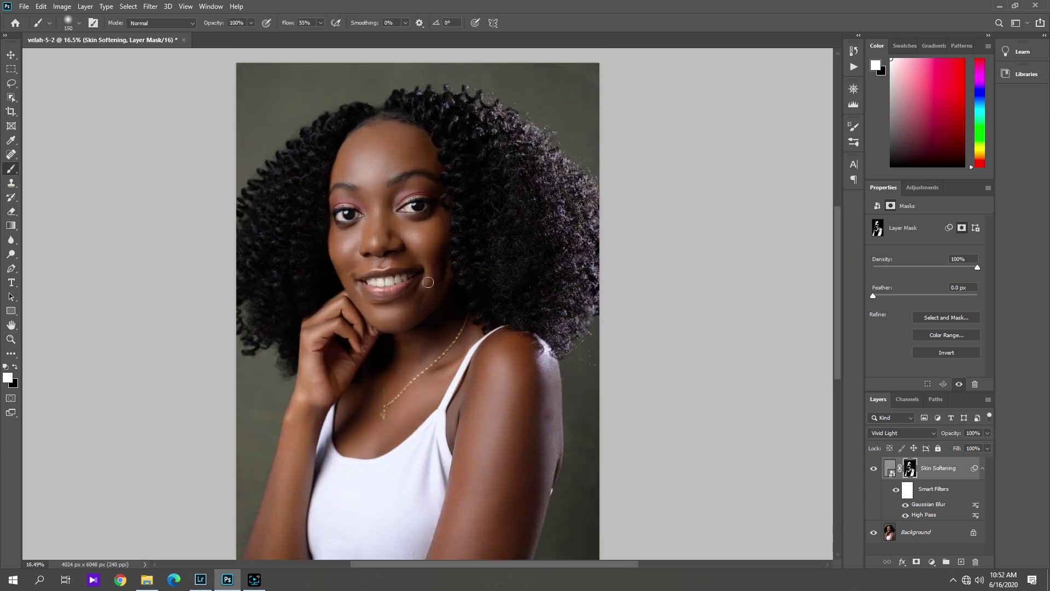
left_click(874, 471)
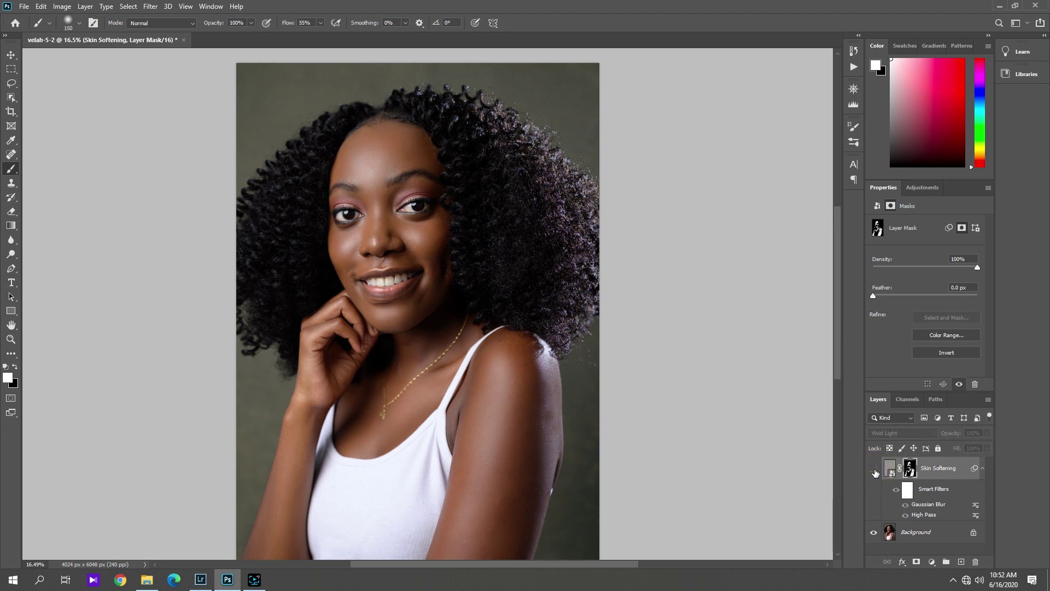
left_click(874, 470)
left_click(874, 470)
left_click(10, 338)
left_click(385, 208)
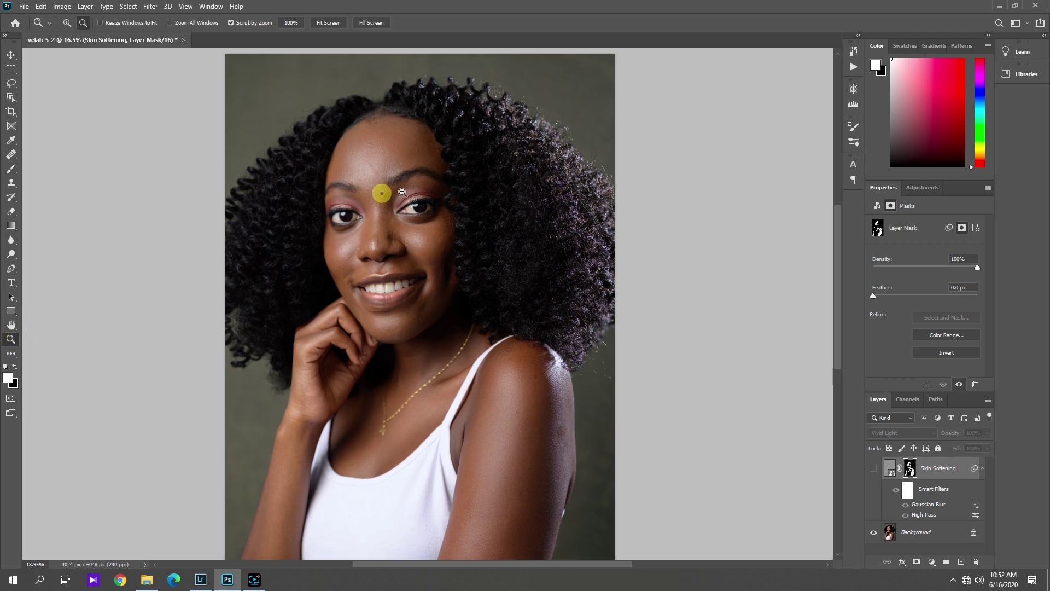
left_click(874, 469)
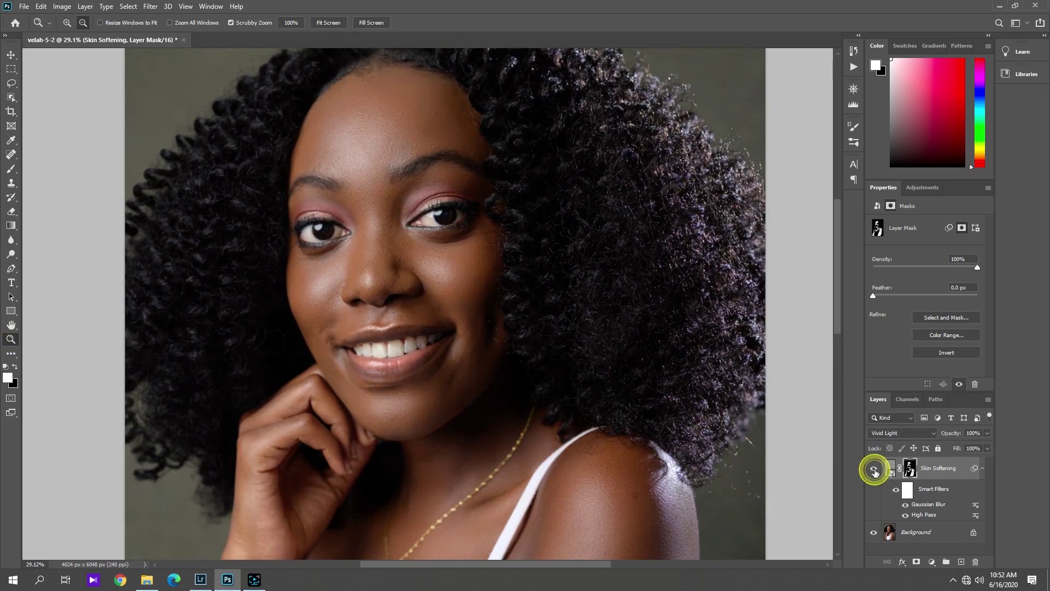
left_click(874, 469)
left_click(874, 470)
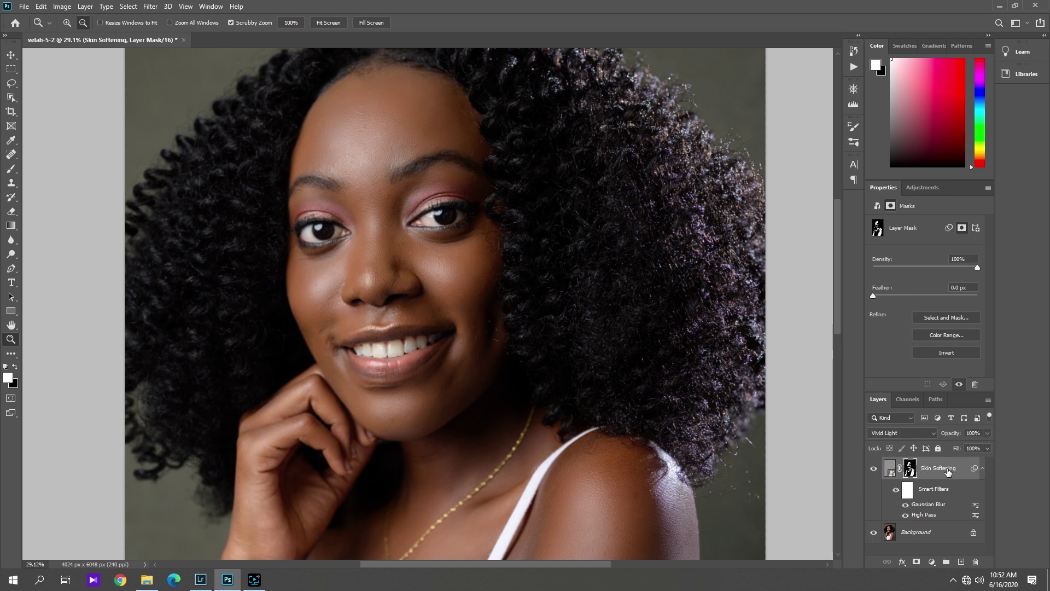
- Lower the opacity of the Skin Softening layer
left_click(953, 429)
left_click(987, 432)
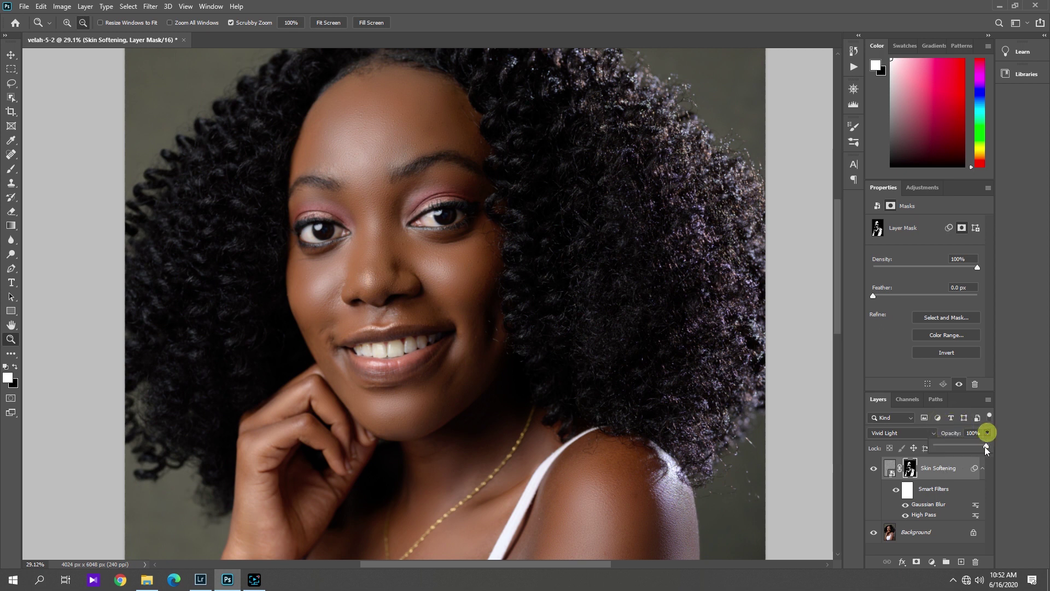
left_click_drag(984, 446, 957, 451)
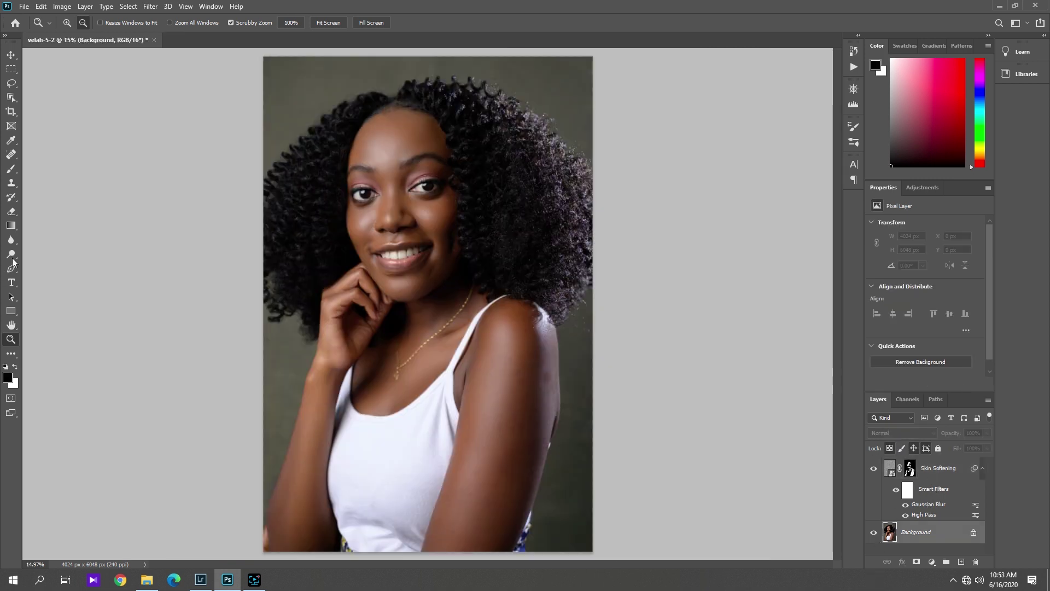
- Heal small spots on the forehead of the Background layer with the Spot Healing Brush
left_click(917, 535)
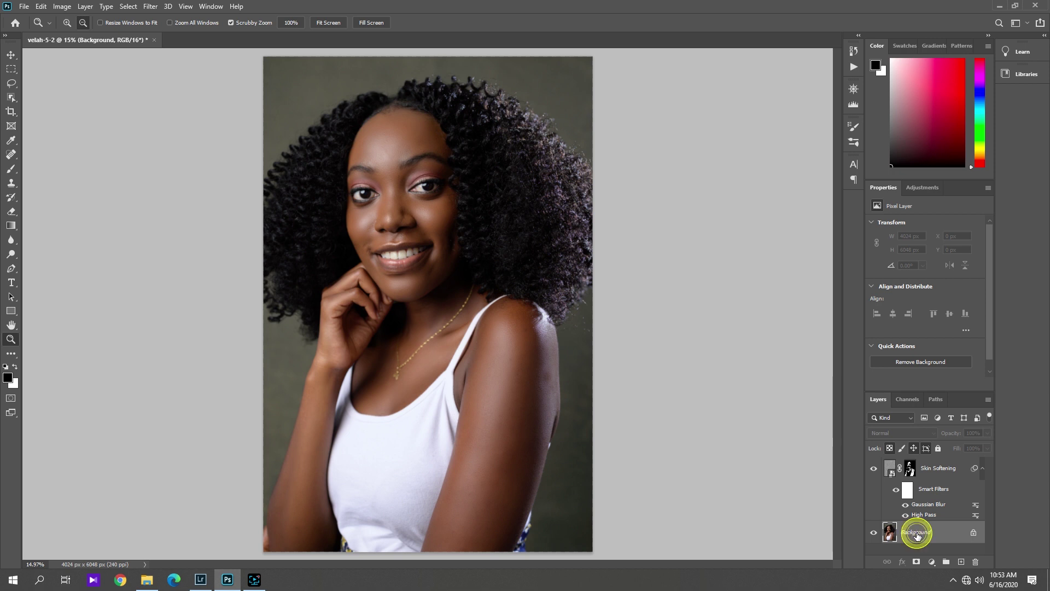
left_click(11, 154)
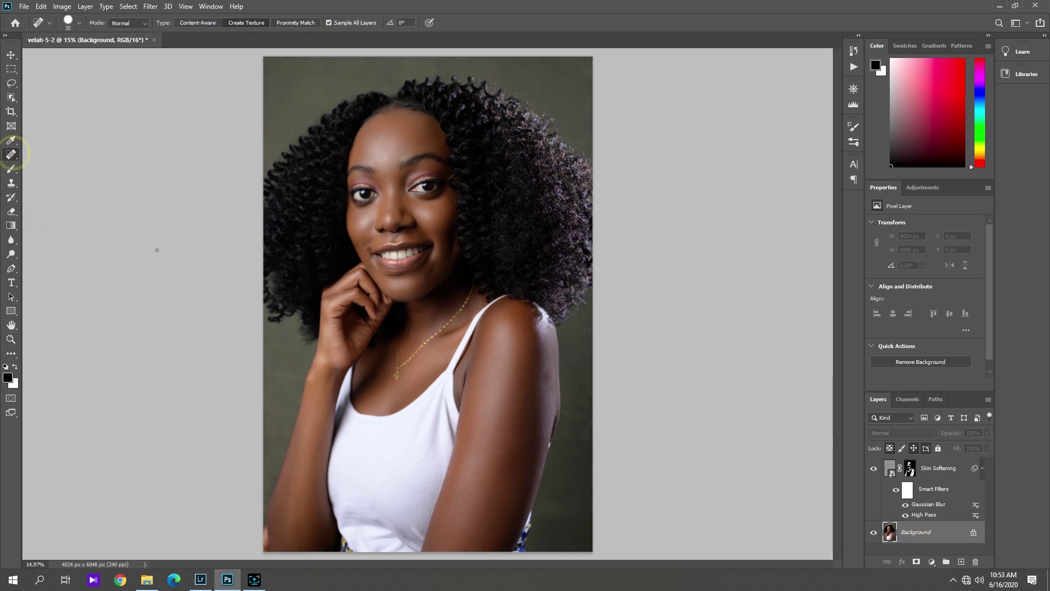
left_click(11, 339)
left_click_drag(382, 159, 423, 163)
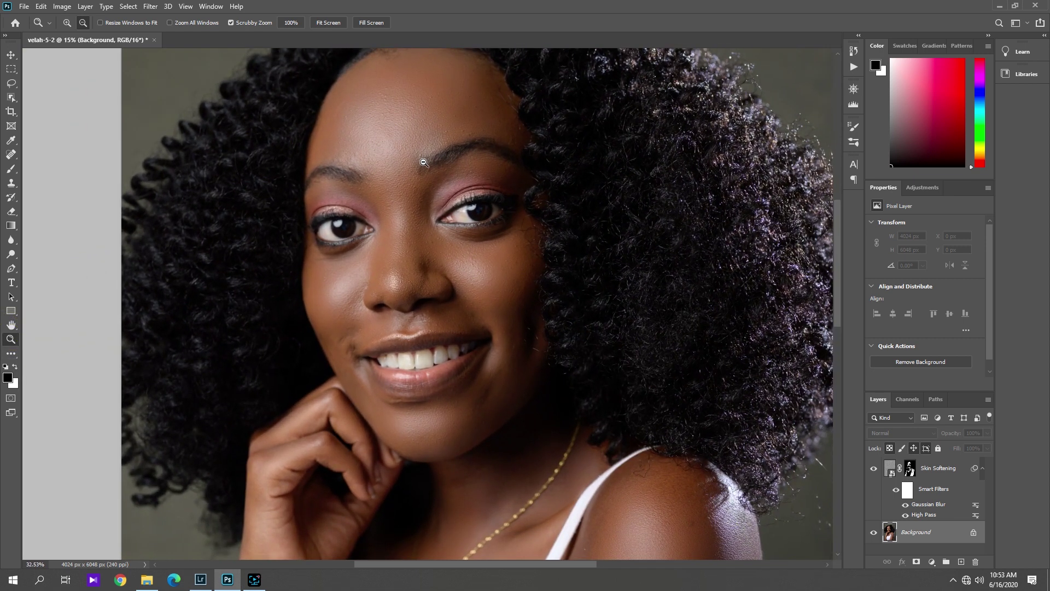
left_click_drag(839, 247, 836, 225)
left_click(10, 155)
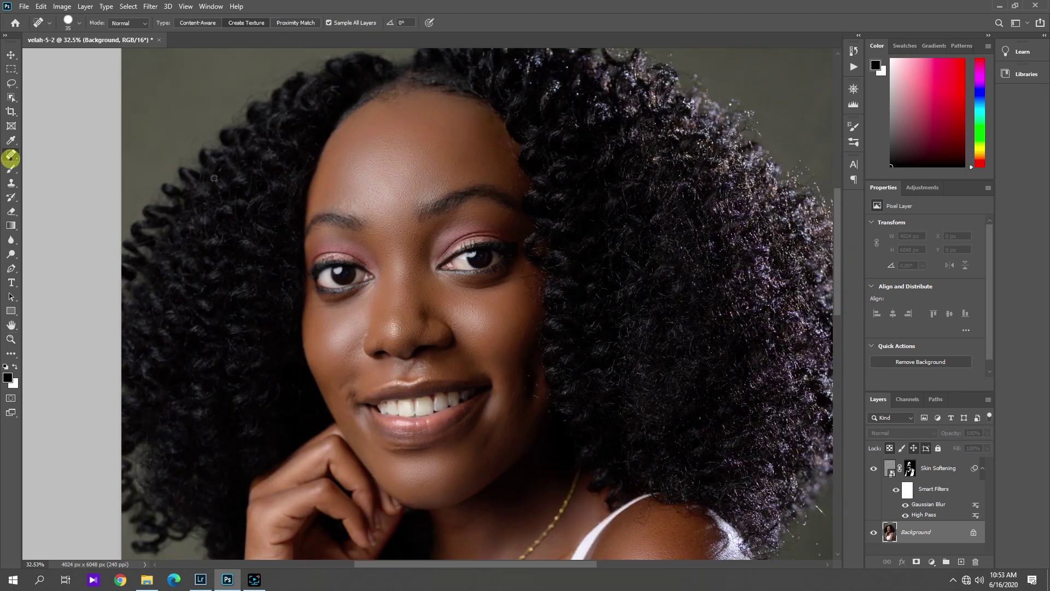
left_click(432, 145)
left_click(445, 179)
- Check the chest, shoulder and whole portrait for remaining blemishes, with the Spot Healing Brush enlarged to 50 pixels
scroll(465, 178, "down", 5)
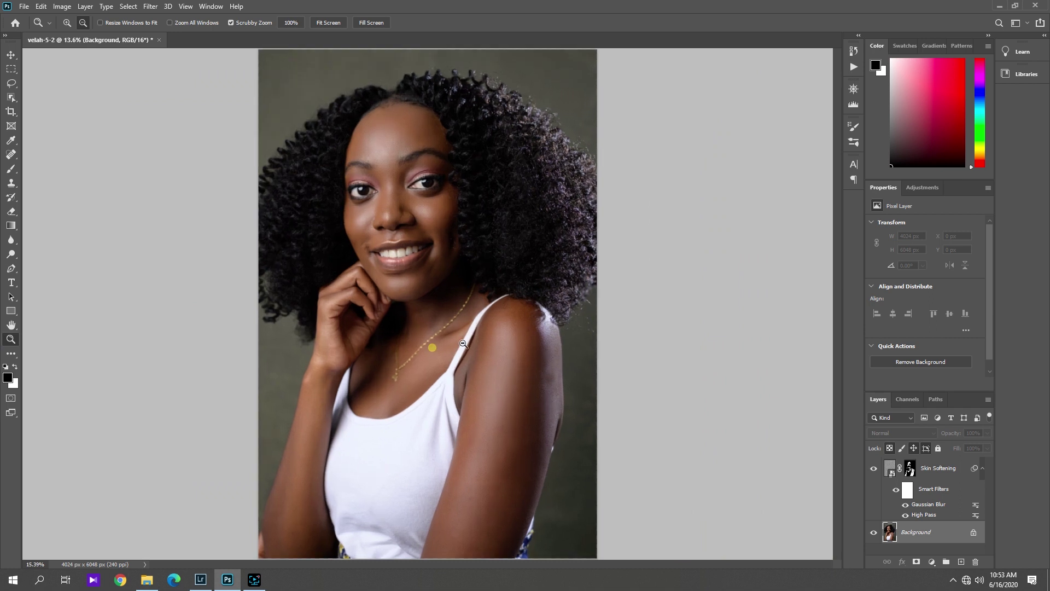
scroll(620, 310, "up", 5)
key("bracketright")
key("bracketright")
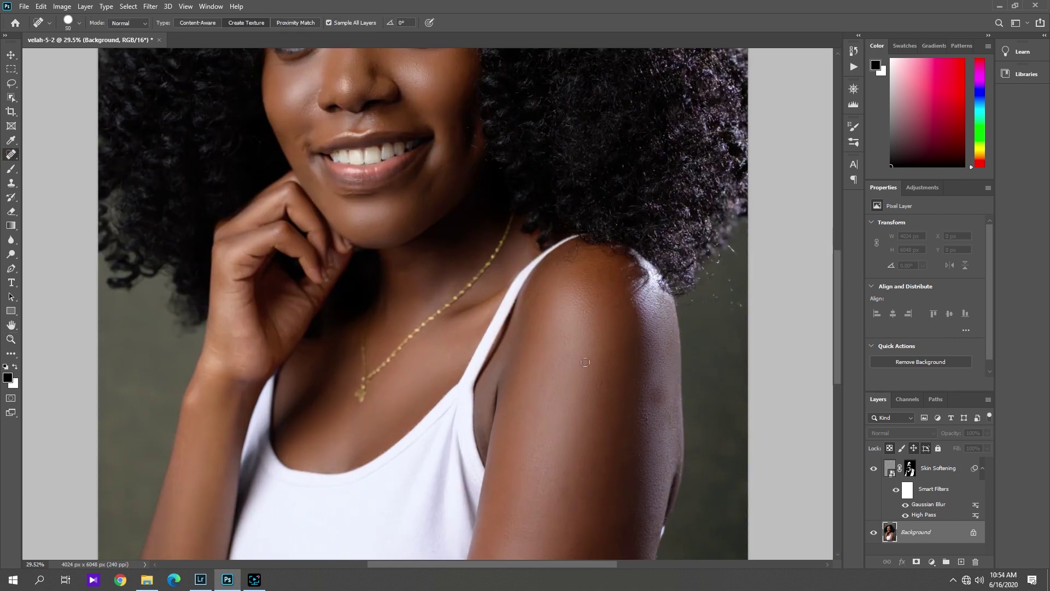
key("z")
scroll(534, 358, "down", 4)
scroll(450, 236, "up", 2)
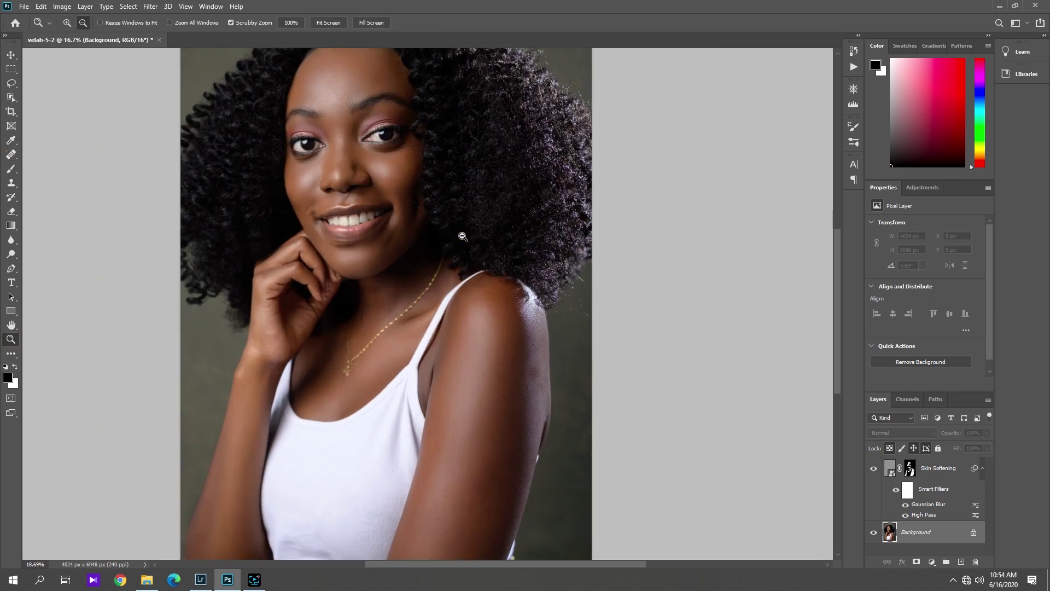
left_click(450, 235, "alt")
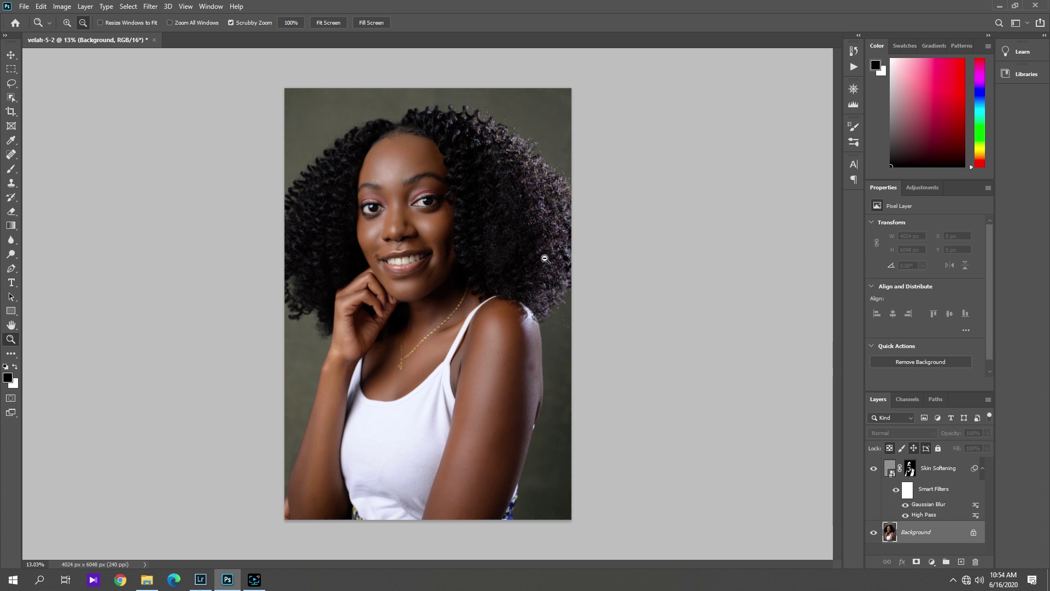
mouse_move(409, 177)
left_mouse_down()
mouse_move(448, 174)
mouse_move(430, 175)
left_mouse_up()
left_click_drag(422, 283, 395, 282)
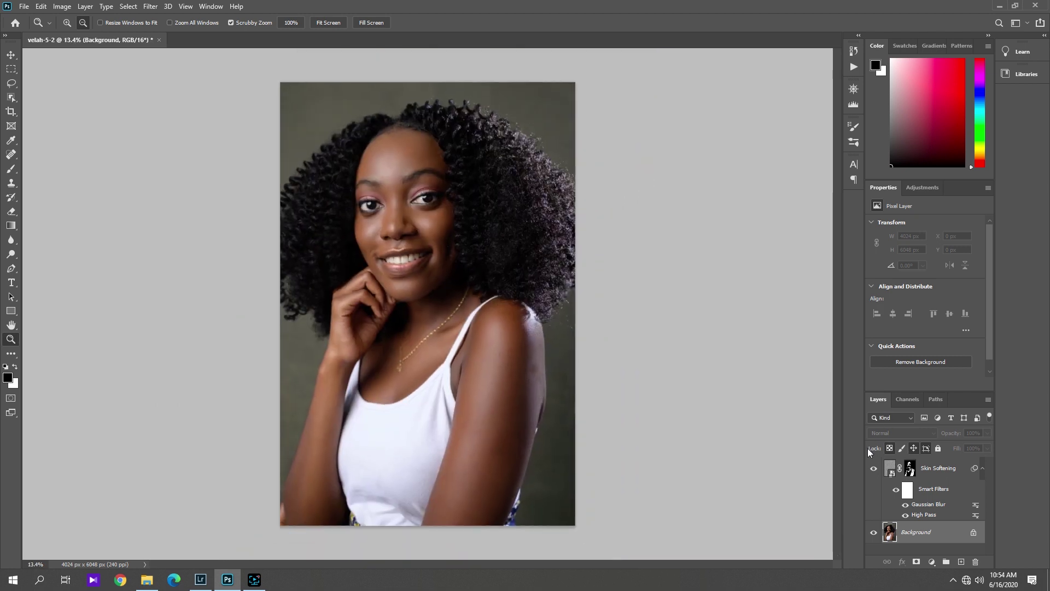
- Run the Sharpen action from the PiXimperfect action collection on the Background layer
left_click(853, 66)
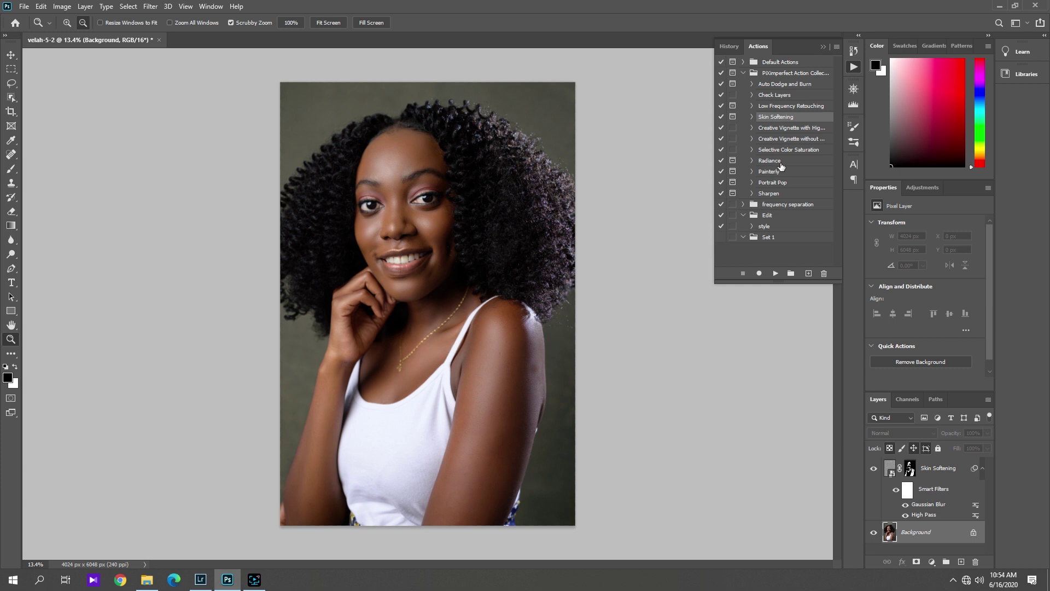
left_click(769, 193)
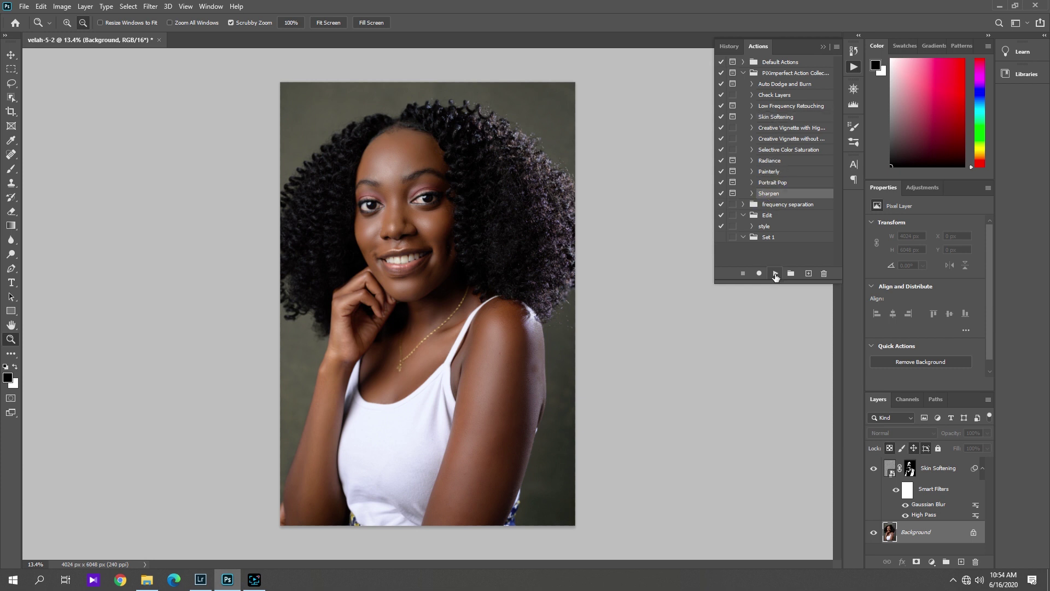
left_click(776, 273)
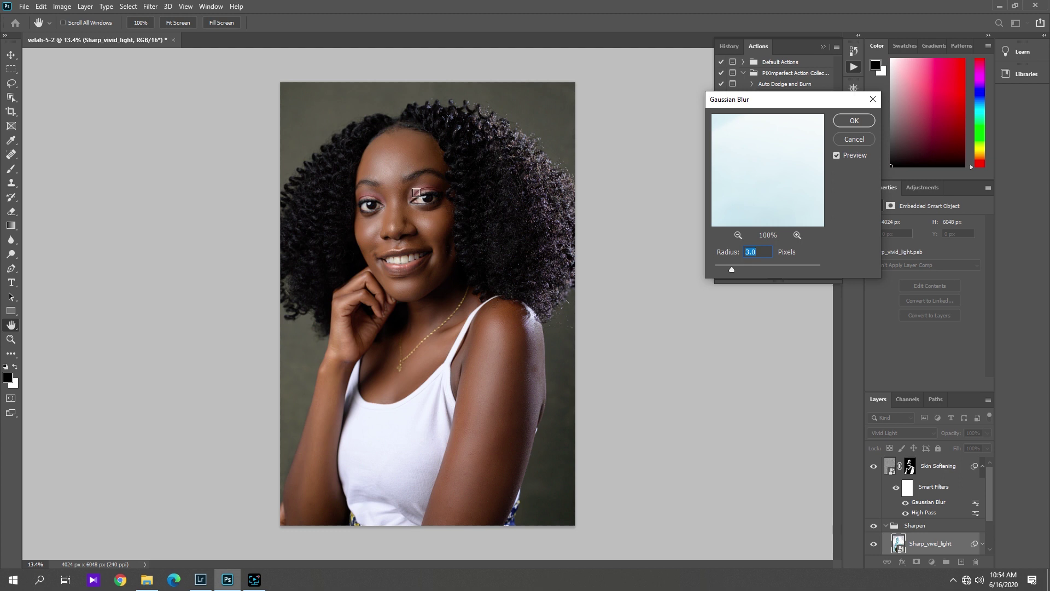
- Preview the Sharpen action's Gaussian Blur on the face, try higher radii, and apply a radius below 3.0 pixels
left_click(413, 185)
left_click(426, 224)
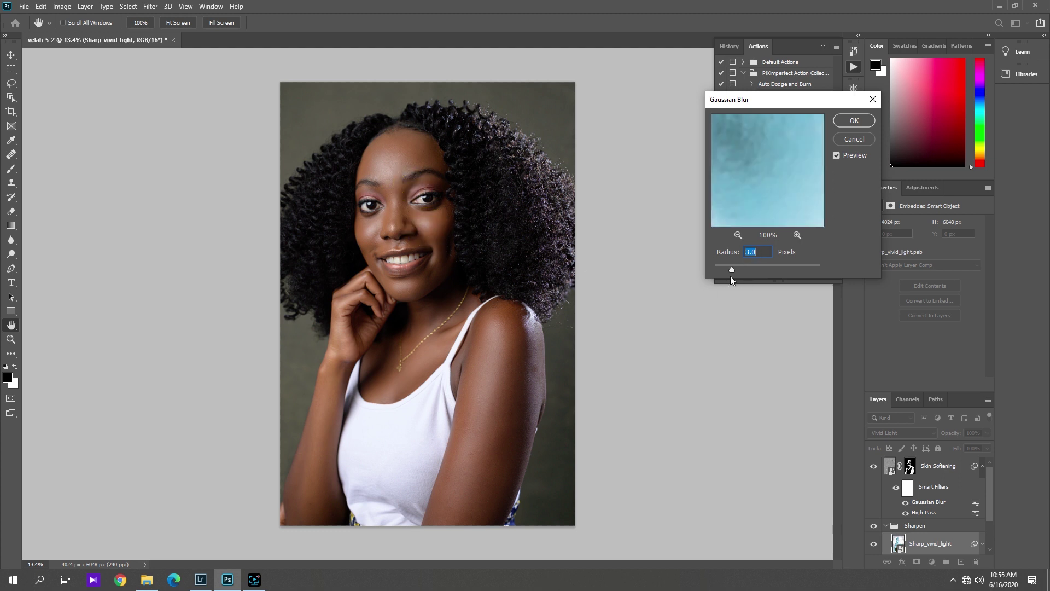
left_click_drag(732, 270, 755, 271)
left_click_drag(755, 269, 731, 268)
left_click_drag(724, 268, 723, 268)
left_click(856, 122)
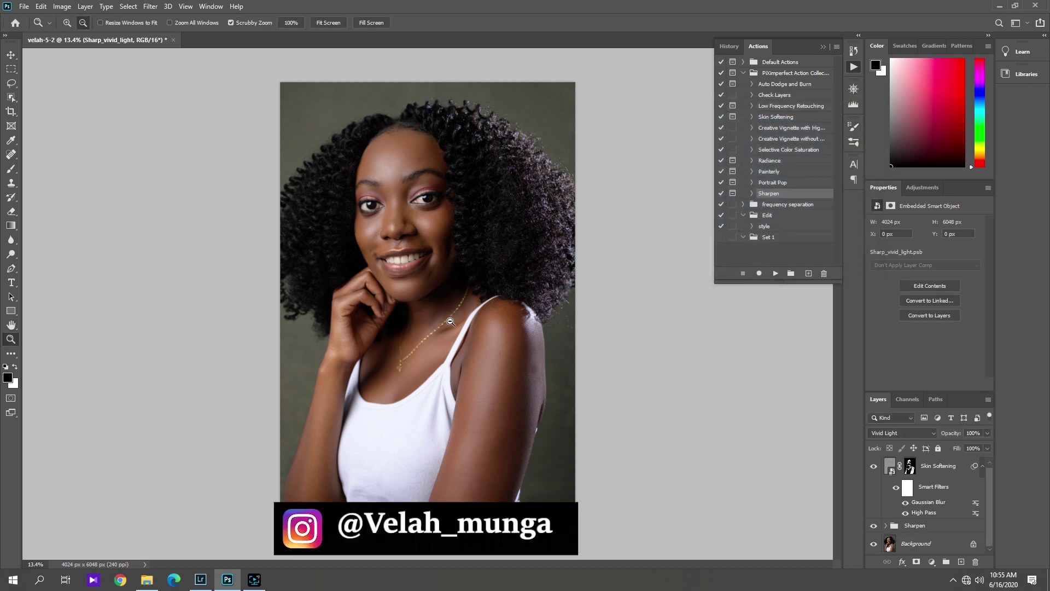
- Hide the Sharpen group to compare the portrait without the sharpening
left_click_drag(429, 206, 490, 255)
left_click(874, 525)
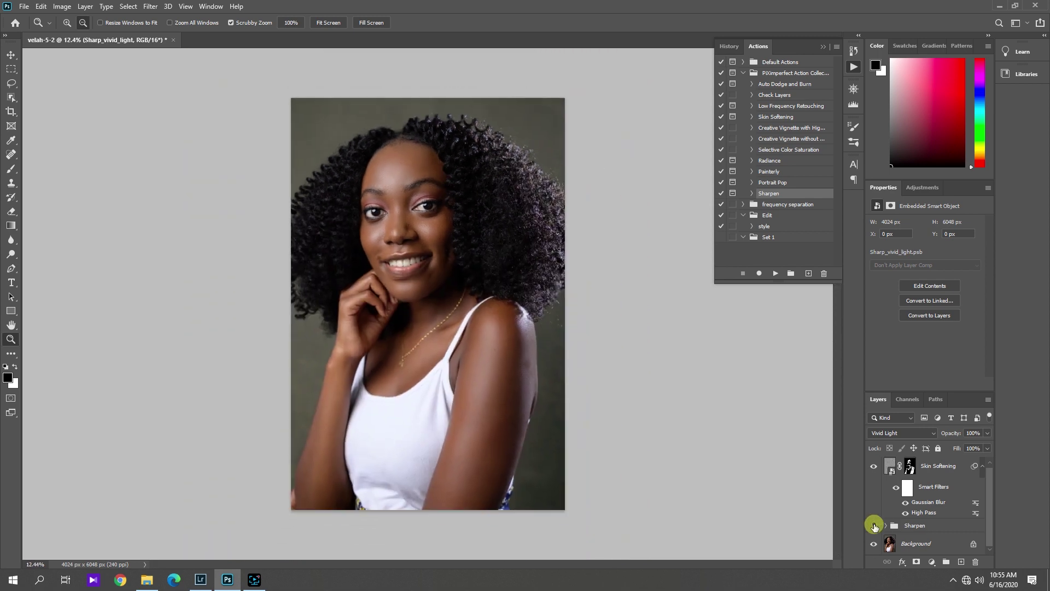